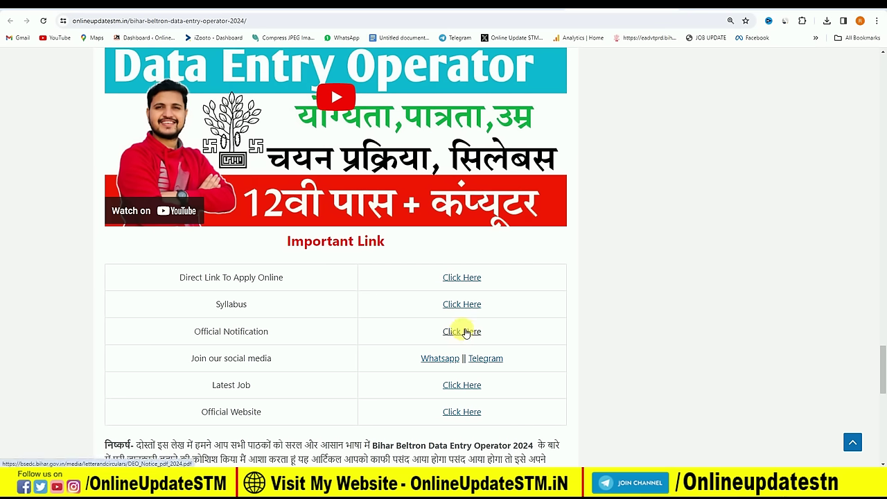
- Open the official notification from the Important Link table and activate the Draw pen for the educational qualification section
click(466, 333)
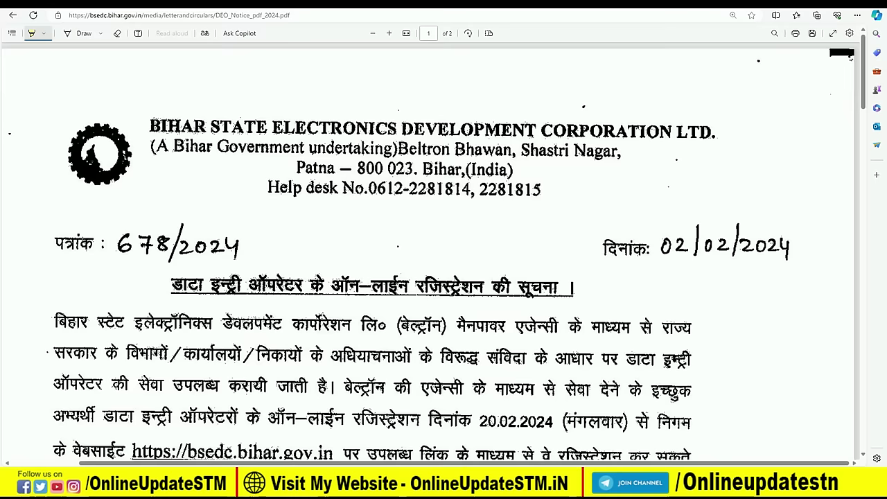
click(77, 34)
scroll(583, 208, down, 4)
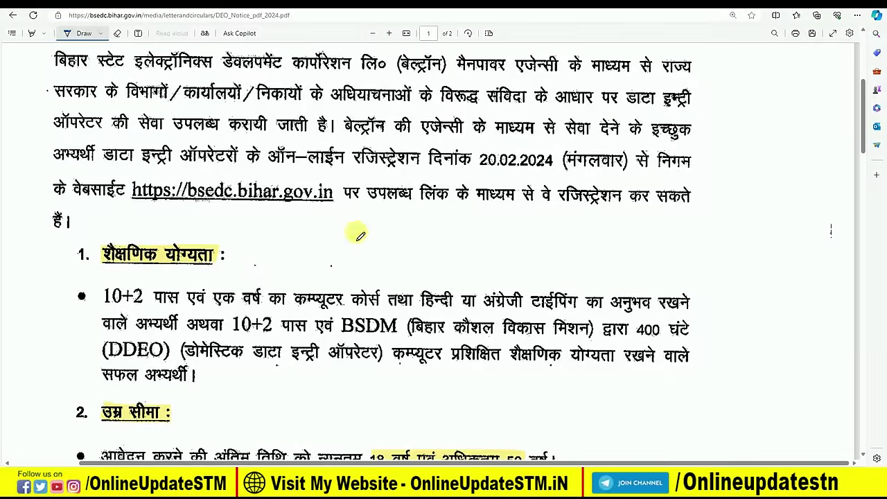
- Mark the educational qualification heading, 10+2, one-year computer course and Hindi/English typing in pen, and handwrite 2019 above them
drag(102, 269, 195, 269)
mouse_move(100, 283)
mouse_down()
mouse_move(183, 283)
mouse_move(104, 309)
mouse_move(103, 283)
mouse_up()
drag(214, 286, 378, 286)
drag(213, 308, 367, 307)
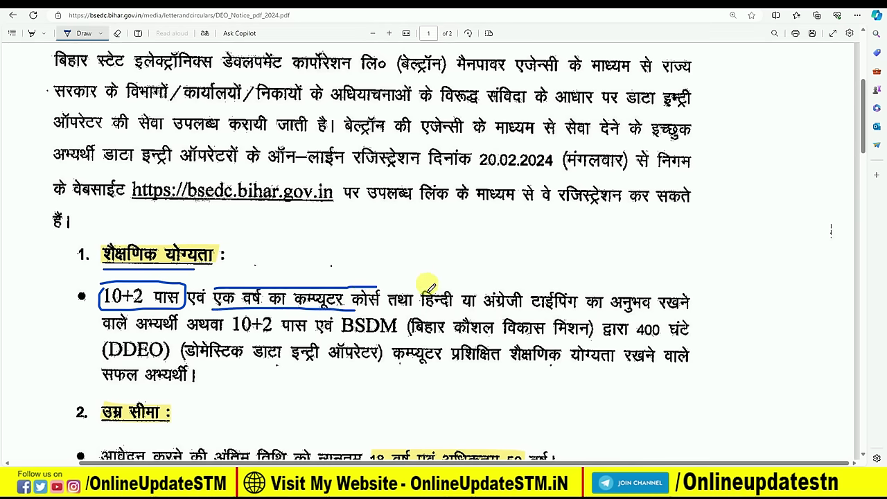
drag(418, 283, 505, 285)
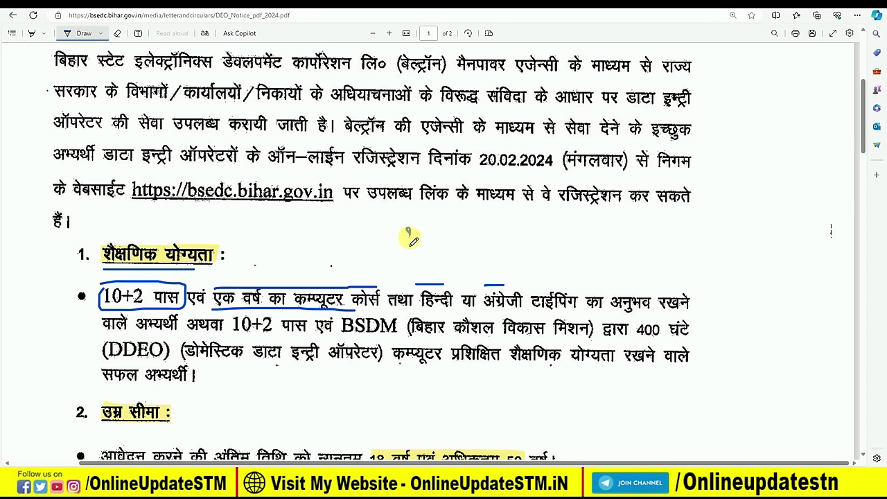
drag(423, 233, 431, 232)
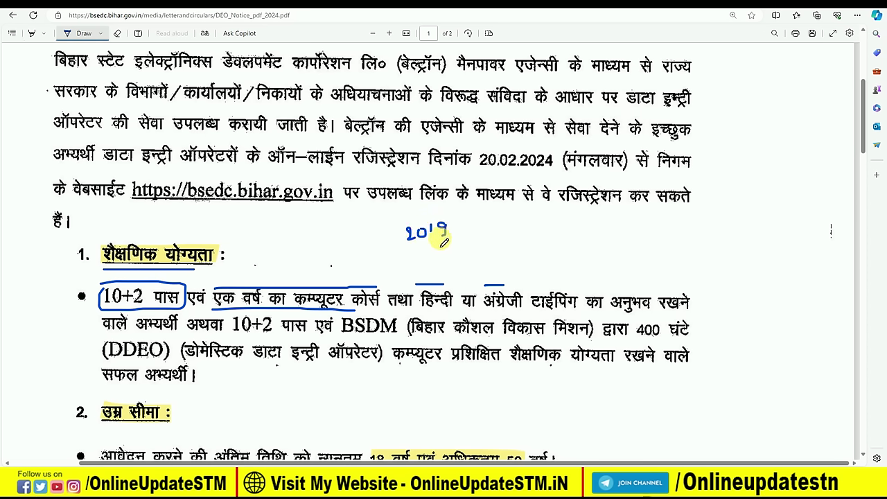
- Circle the age limit heading in section 2 and mark the 18-year minimum and 59-year maximum in pen
scroll(311, 274, down, 2)
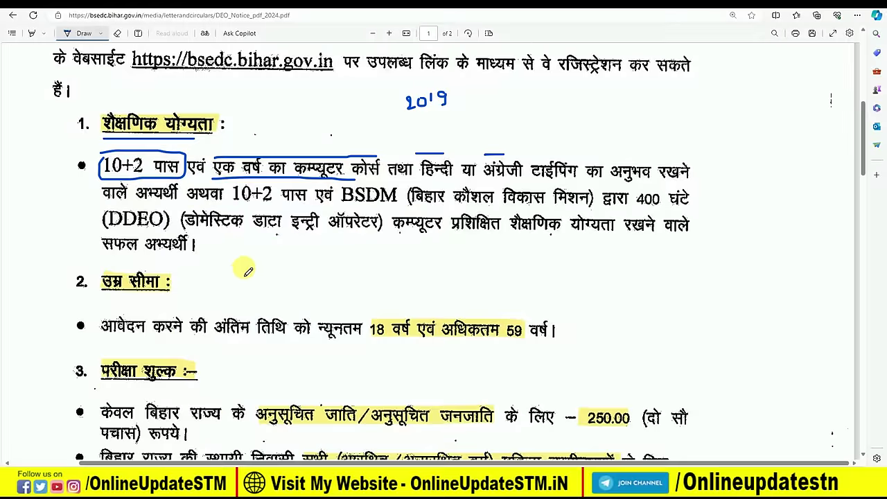
mouse_move(100, 272)
mouse_down()
mouse_move(181, 286)
mouse_move(119, 266)
mouse_move(129, 266)
mouse_up()
drag(367, 315, 424, 314)
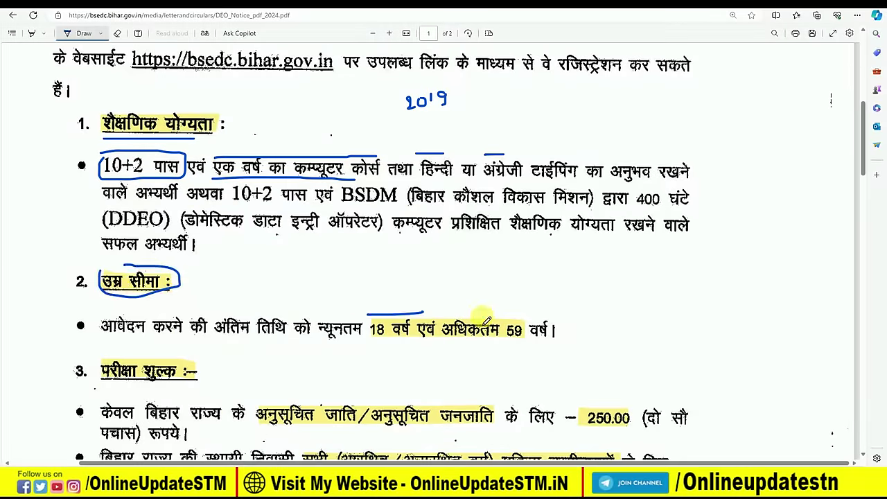
drag(487, 343, 533, 344)
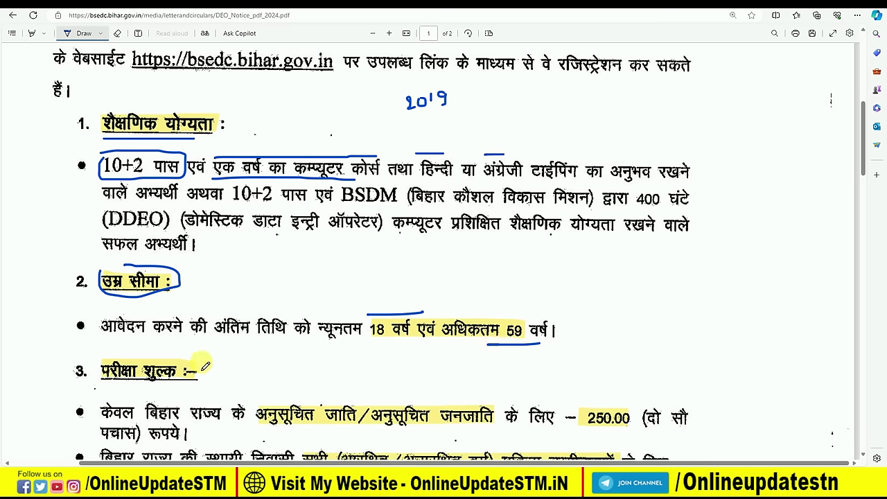
- Circle the examination fee heading and mark the SC/ST, women and disabled candidate entries with their 250.00 fees in pen
mouse_move(93, 358)
mouse_down()
mouse_move(229, 388)
mouse_move(139, 345)
mouse_up()
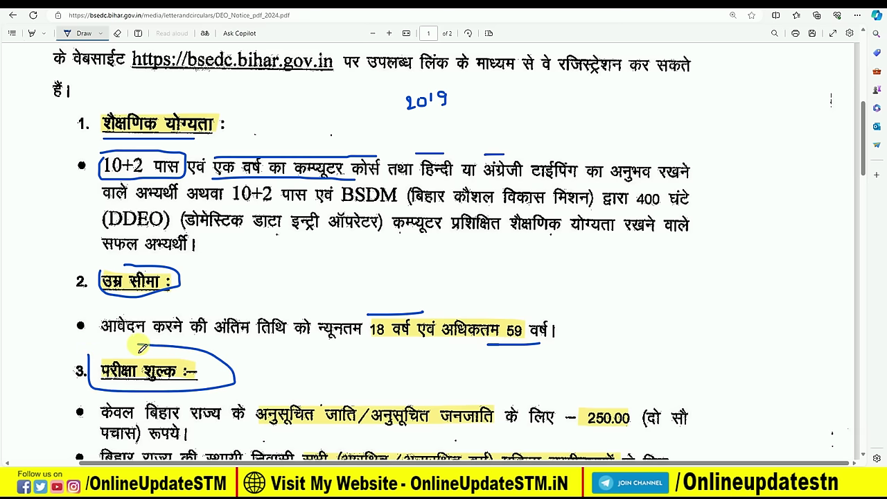
scroll(260, 356, down, 1)
drag(256, 361, 414, 362)
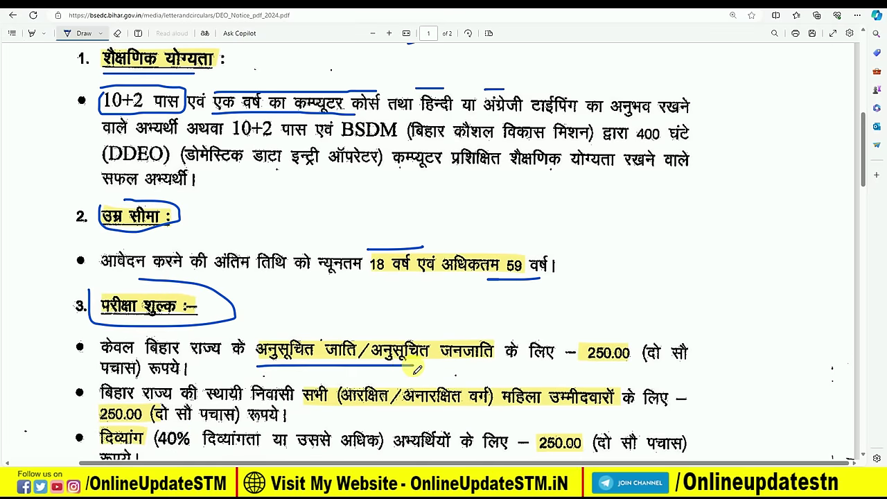
drag(583, 341, 612, 338)
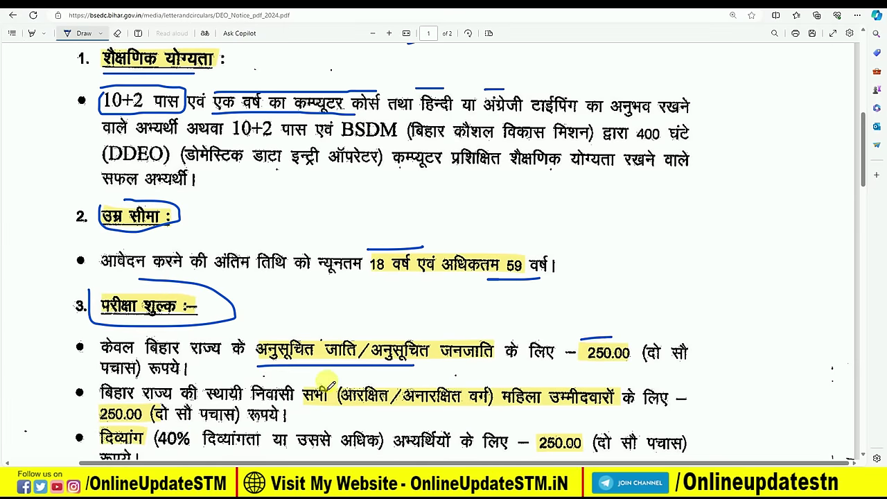
drag(314, 380, 344, 377)
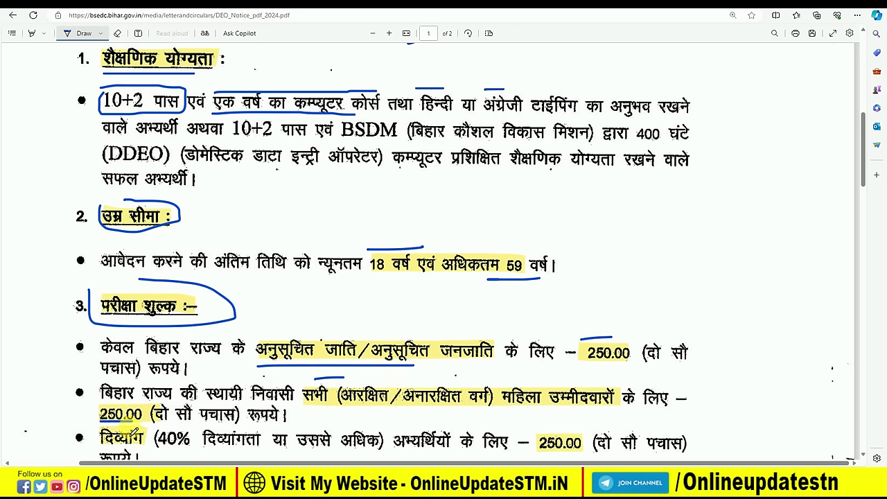
drag(102, 451, 143, 450)
- Underline the general category fee entry and mark its 1000.00 amount in pen
scroll(379, 409, down, 3)
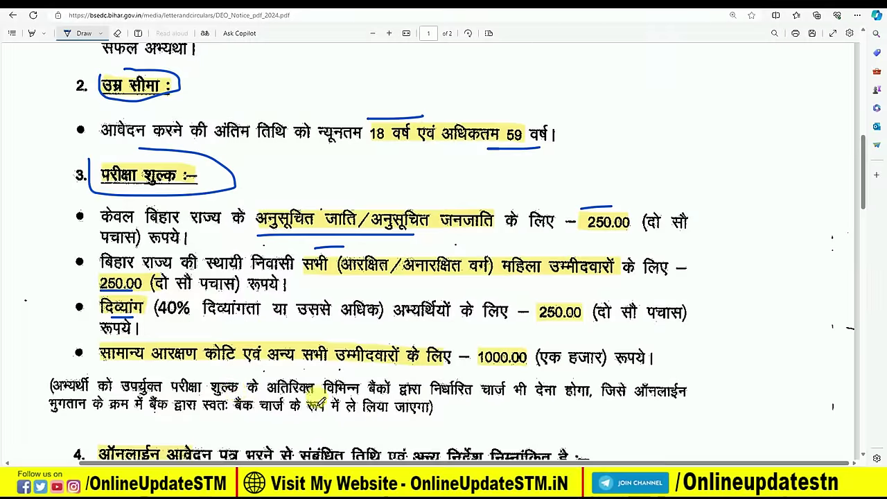
drag(100, 370, 151, 370)
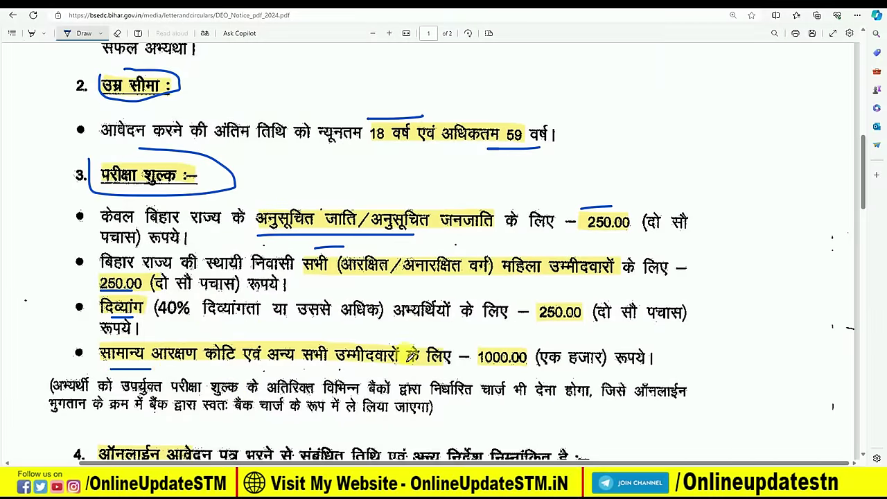
mouse_move(480, 350)
mouse_down()
mouse_move(485, 368)
mouse_move(513, 369)
mouse_up()
- Draw pen arrows pointing to the registration start date 20.02.2024 and end date 15.03.2024 in the dates table
scroll(293, 340, down, 3)
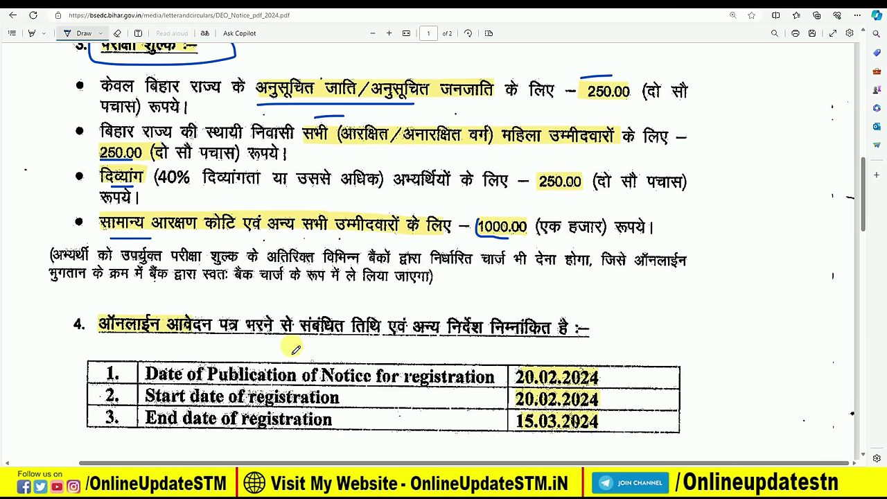
drag(458, 334, 486, 333)
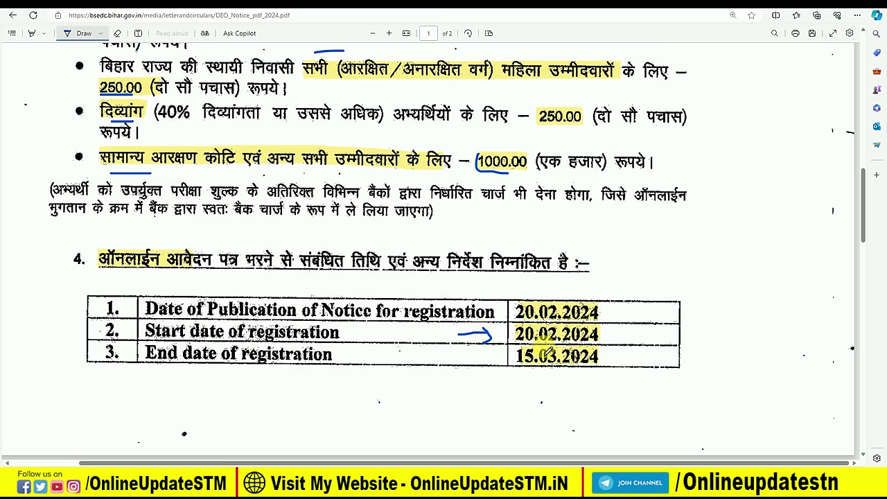
mouse_move(472, 359)
mouse_down()
mouse_move(500, 360)
mouse_move(491, 366)
mouse_up()
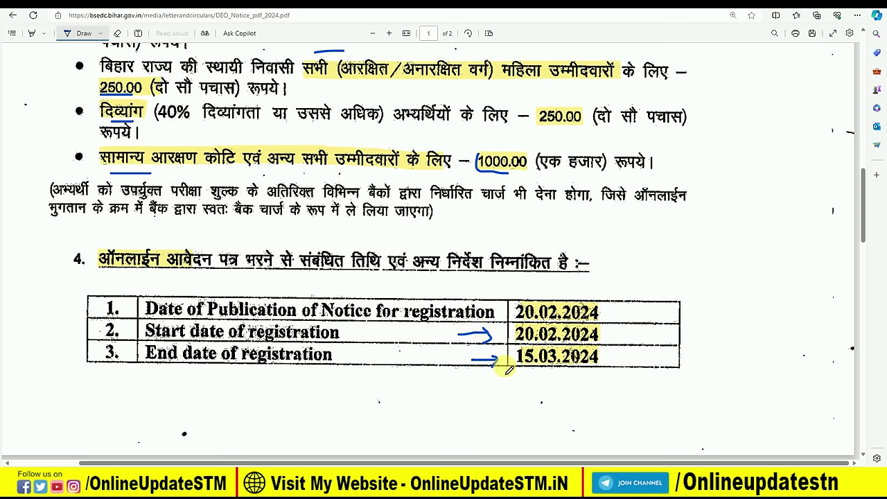
- Underline computer-based, MCQ, 60 and 50% in page 2's exam details, and handwrite 30% in the margin
scroll(427, 357, down, 5)
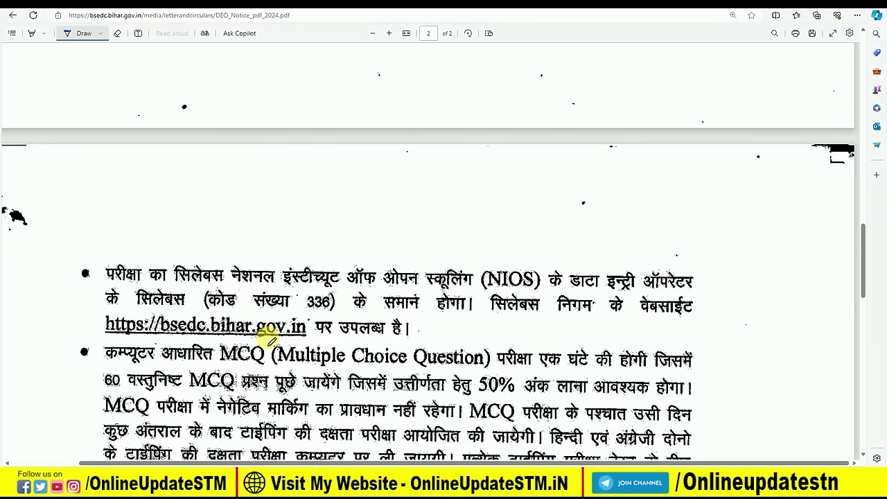
scroll(270, 340, down, 1)
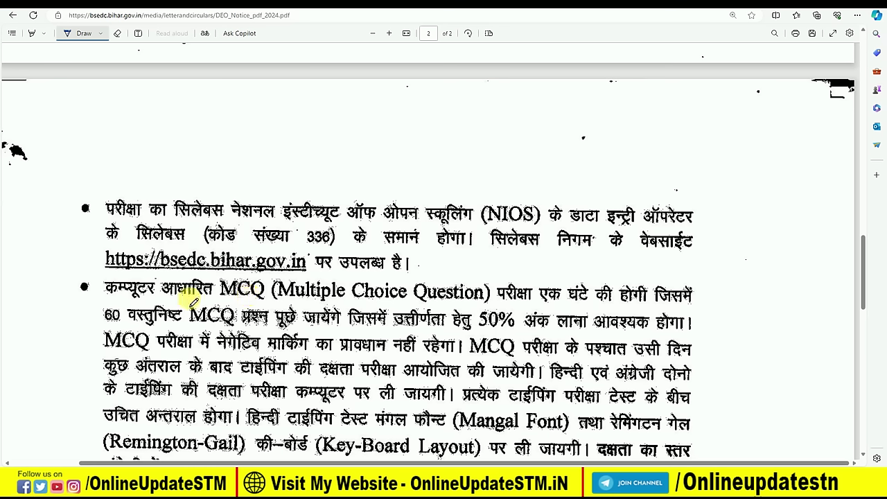
drag(135, 303, 265, 303)
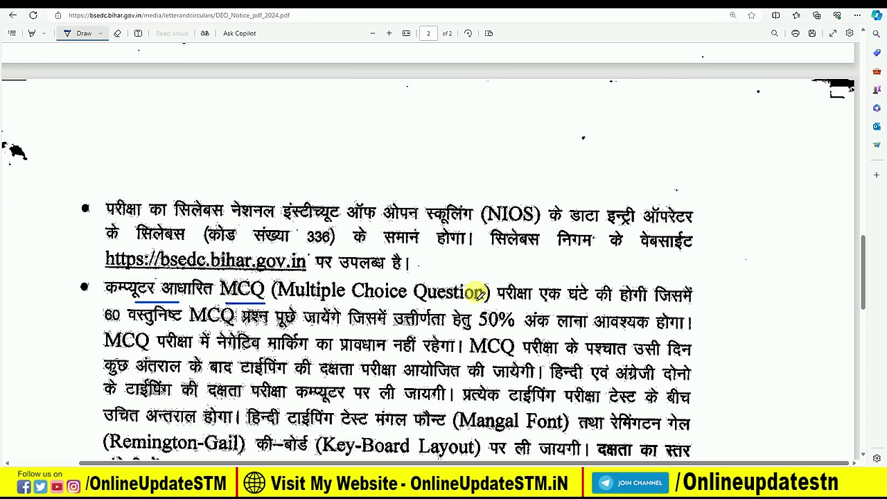
drag(101, 325, 122, 325)
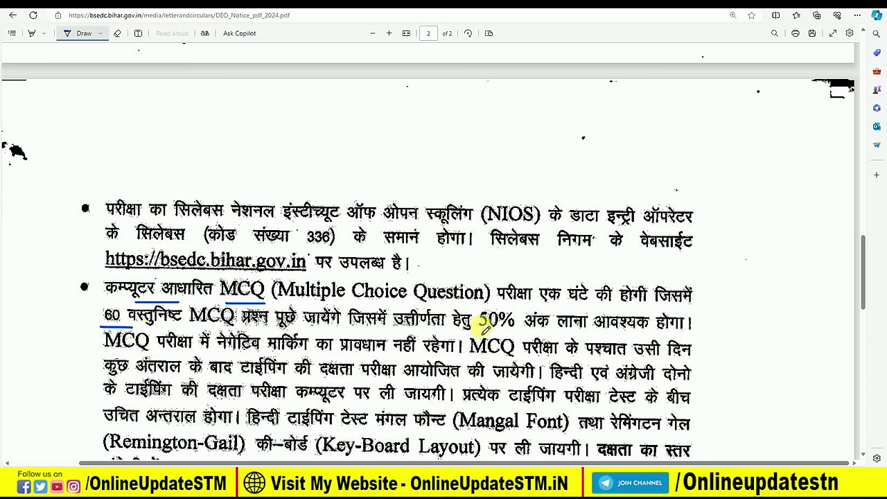
drag(479, 331, 514, 331)
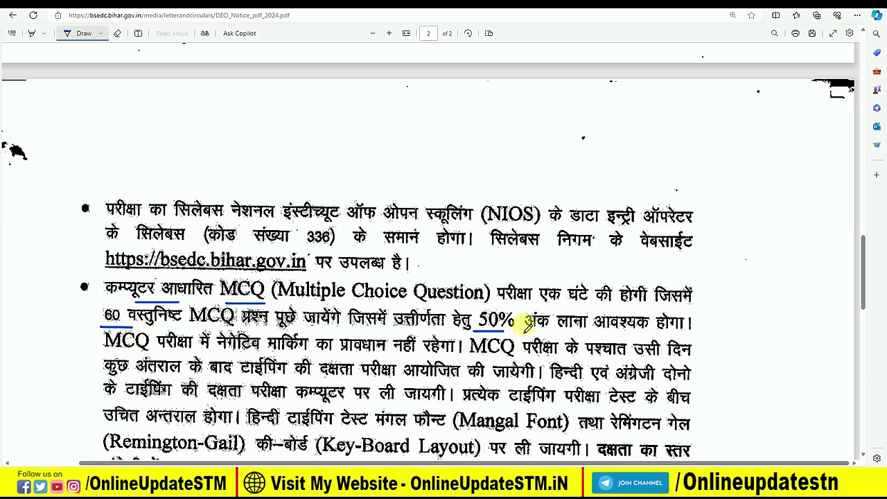
mouse_move(703, 253)
mouse_down()
mouse_move(716, 268)
mouse_move(721, 260)
mouse_move(753, 261)
mouse_up()
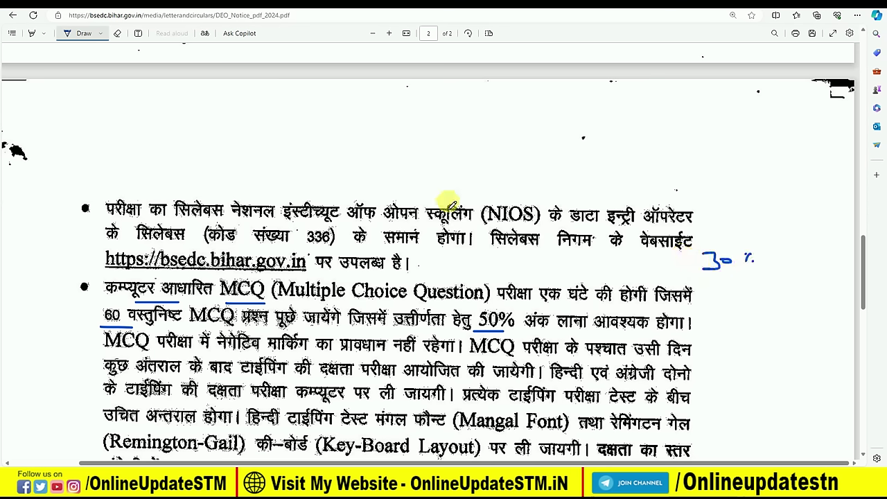
- Handwrite the word syllabus in the blank space above the syllabus paragraph on page 2
drag(441, 105, 427, 129)
mouse_move(455, 87)
mouse_down()
mouse_move(461, 104)
mouse_move(478, 101)
mouse_up()
mouse_move(478, 86)
mouse_down()
mouse_move(472, 126)
mouse_move(493, 129)
mouse_up()
mouse_move(501, 97)
mouse_down()
mouse_move(501, 122)
mouse_move(534, 102)
mouse_move(532, 111)
mouse_move(567, 115)
mouse_up()
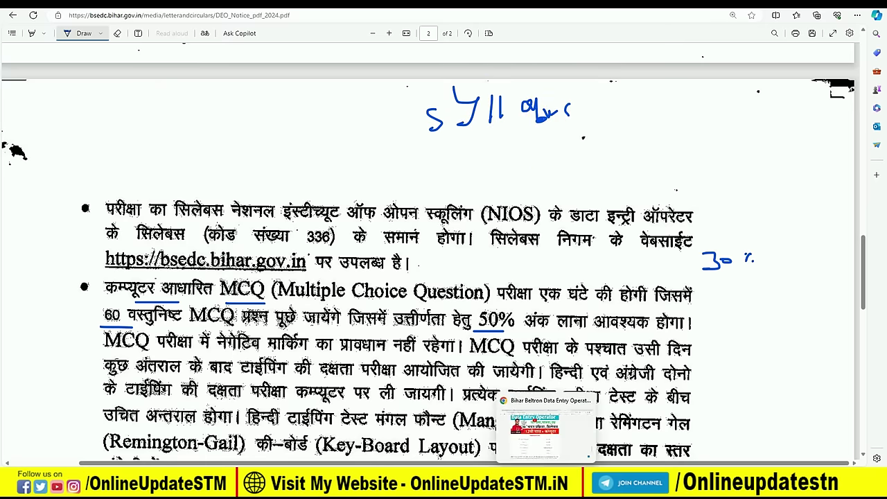
- Switch back to the Chrome article on Bihar Beltron Data Entry Operator and open its Direct Link To Apply Online
key(alt+Tab)
drag(176, 278, 273, 279)
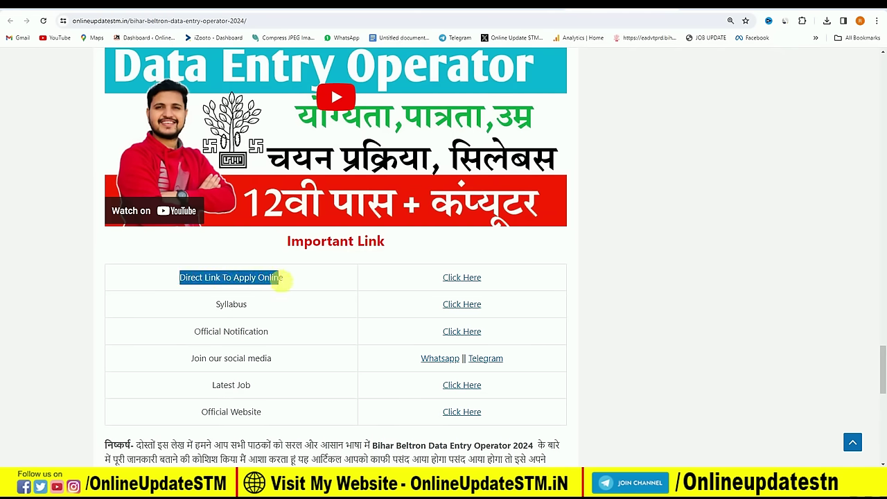
click(283, 277)
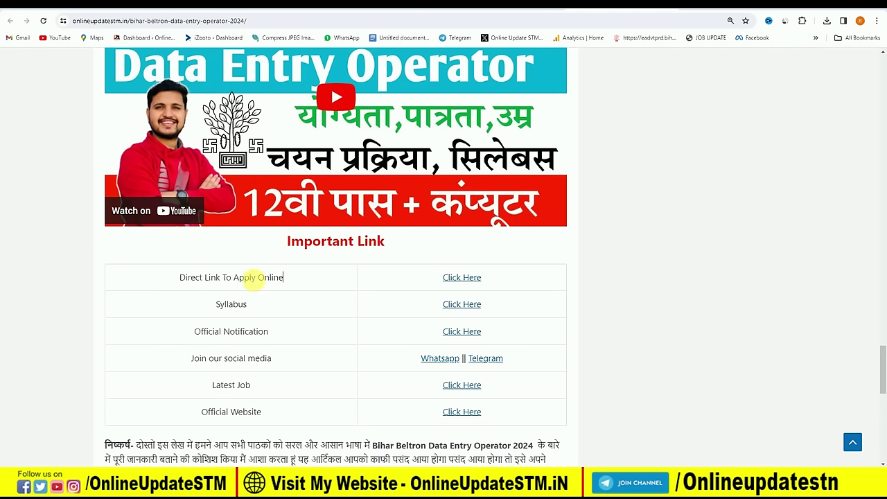
click(469, 278)
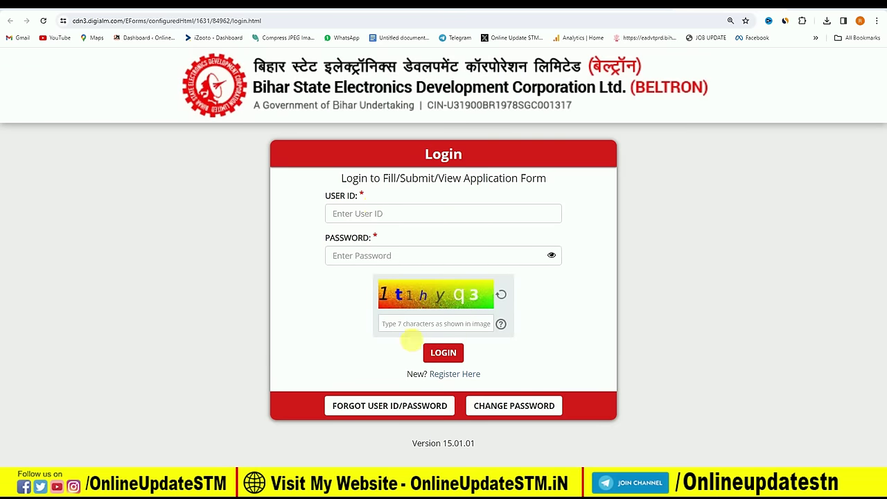
- Open the new candidate registration form from the login page and dismiss its Instructions dialog
click(460, 375)
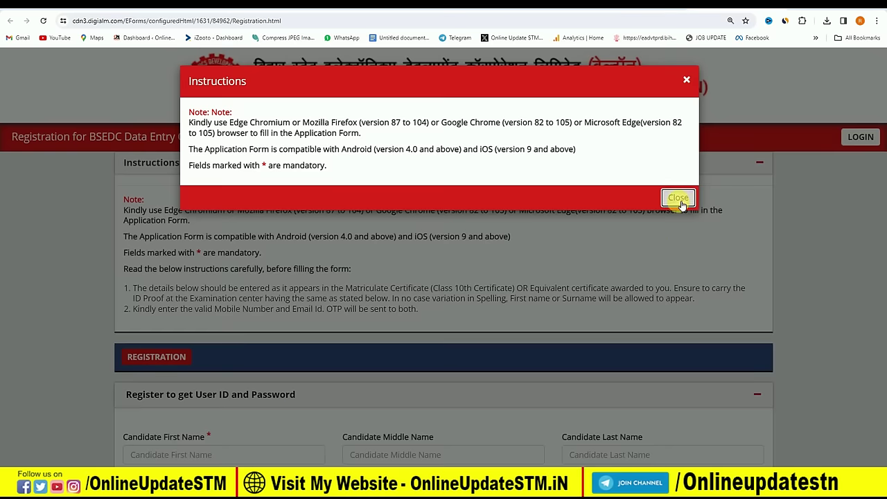
click(675, 200)
click(676, 296)
- Enter the candidate's first name in the registration form
scroll(419, 294, down, 1)
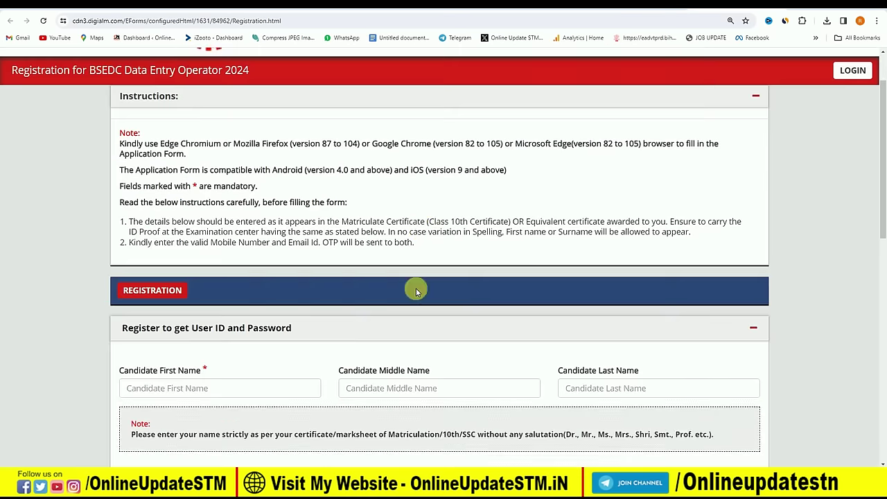
scroll(416, 291, down, 3)
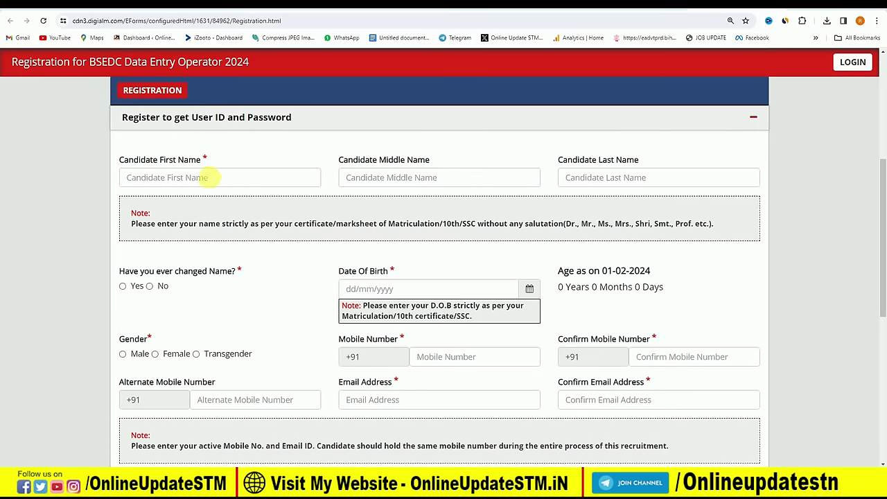
click(197, 179)
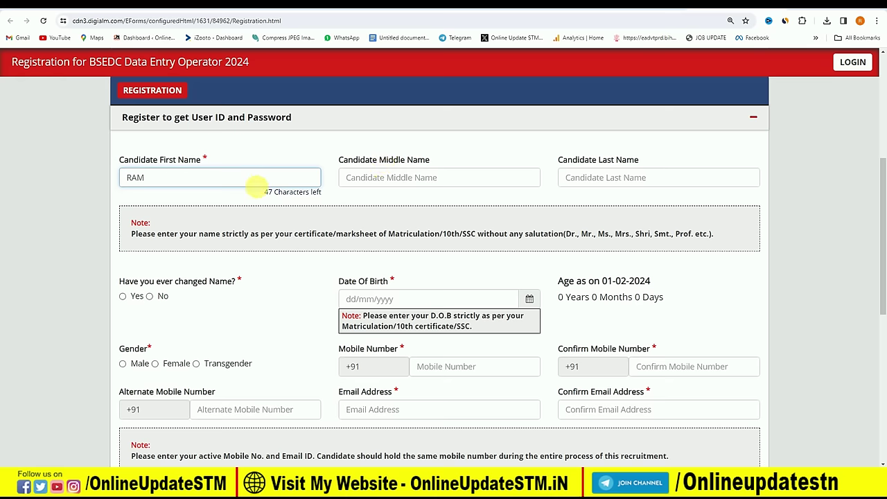
- Try Yes for "Have you ever changed Name?", and set the answer to No
scroll(256, 186, down, 2)
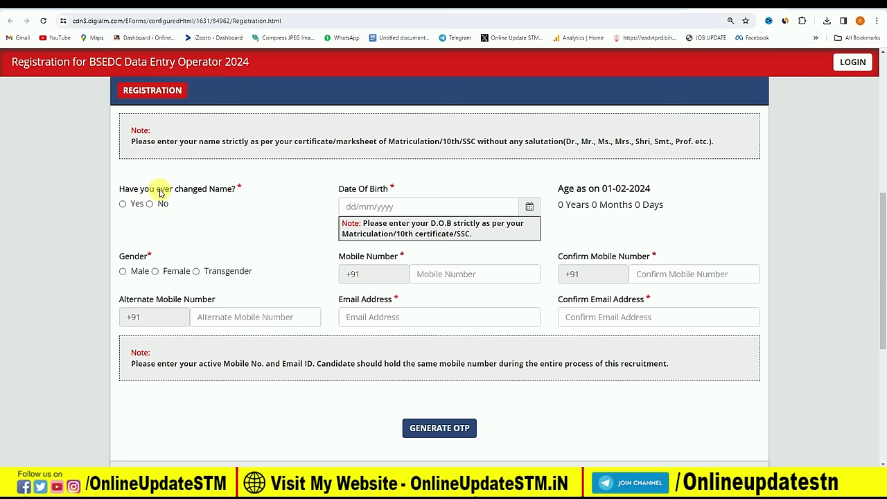
scroll(125, 208, down, 1)
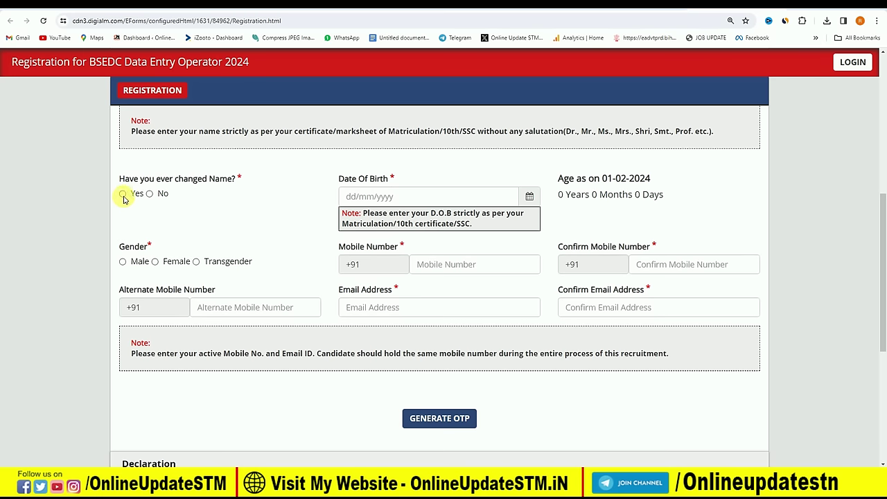
click(123, 195)
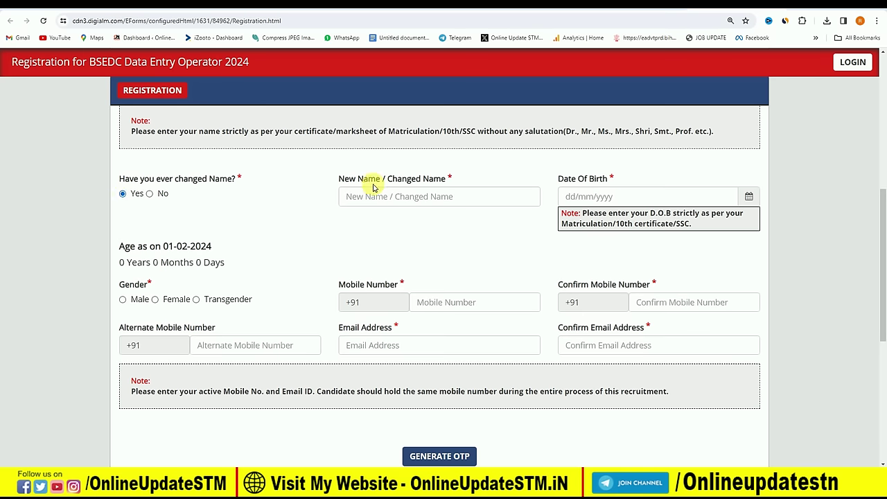
click(150, 194)
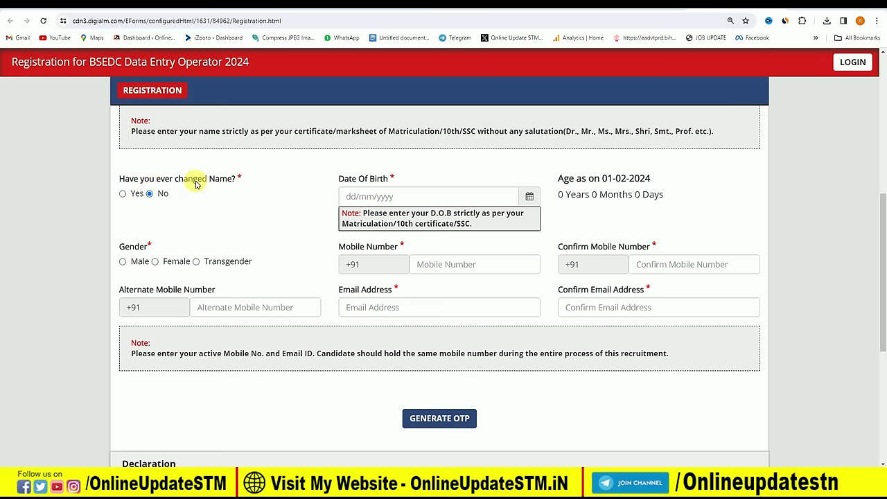
- Enter the candidate's date of birth from the calendar, check the calculated age, and set Gender to Male
click(370, 196)
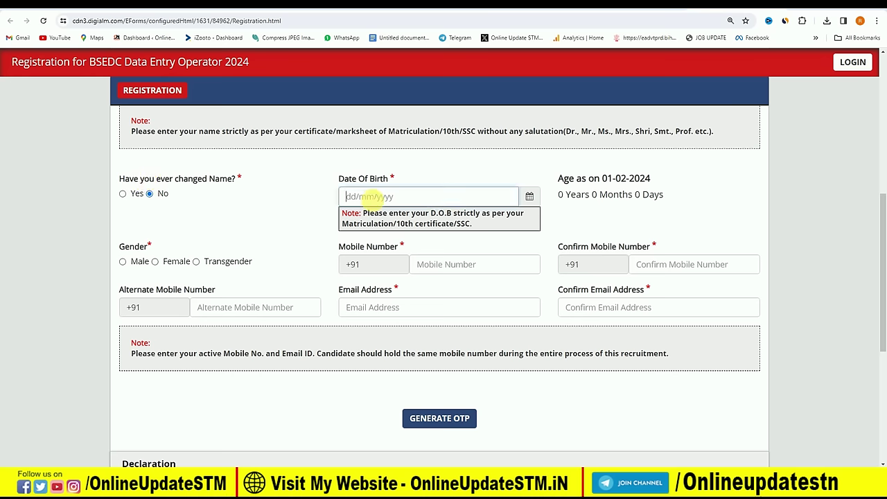
click(530, 197)
click(418, 221)
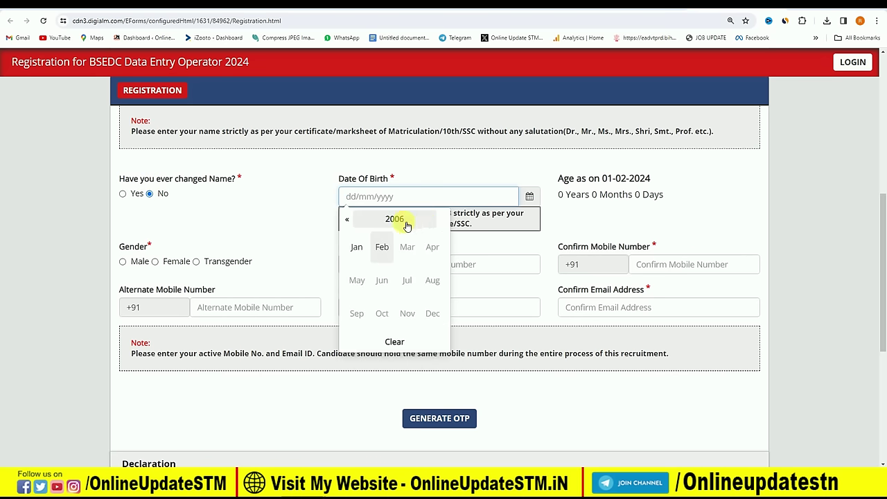
click(347, 220)
click(348, 220)
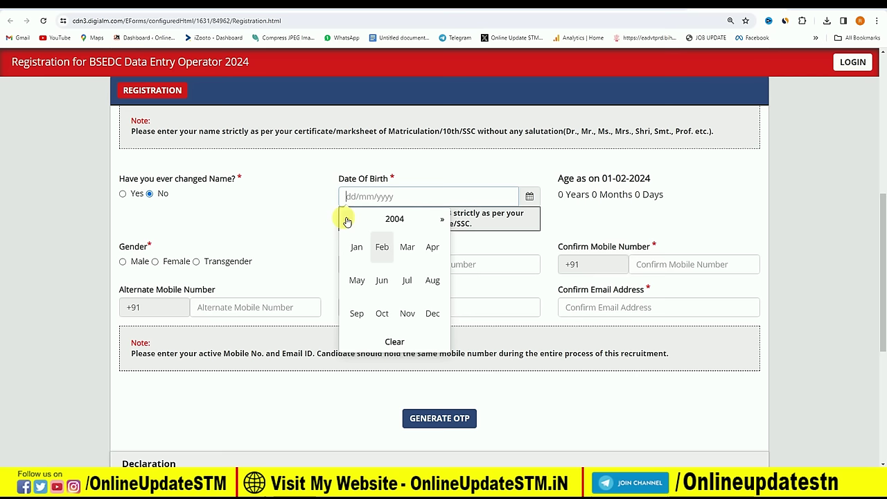
click(356, 247)
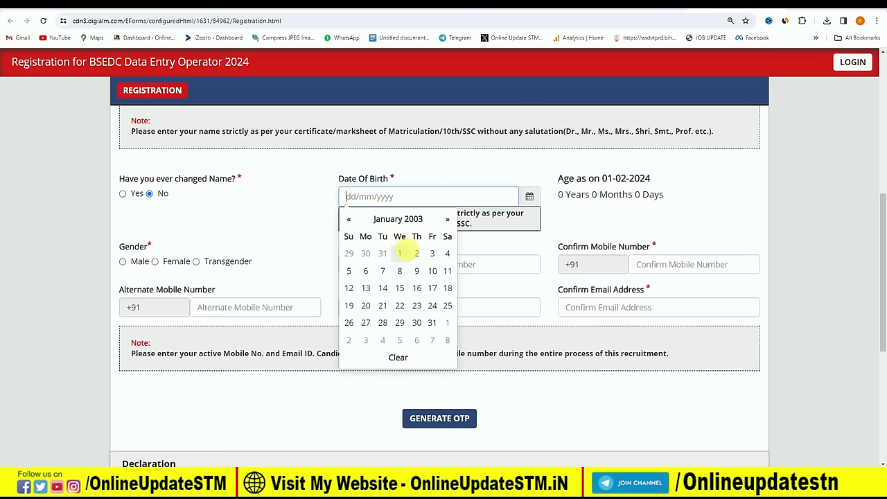
click(402, 252)
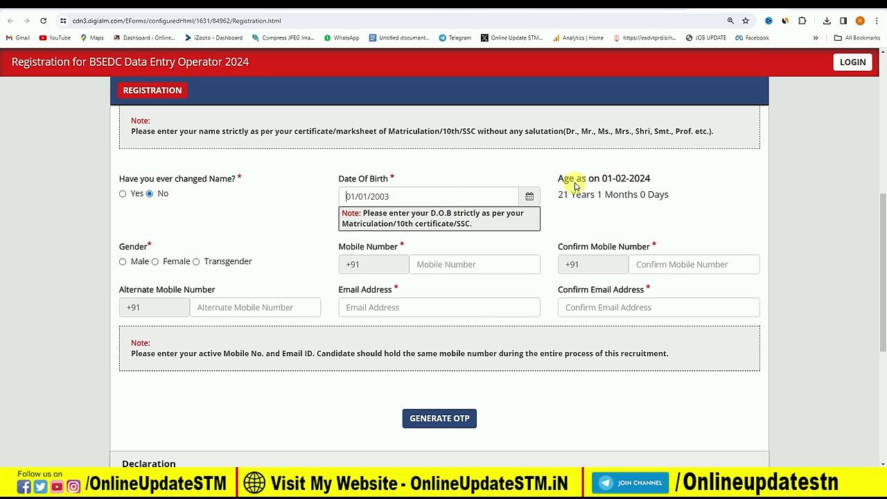
drag(575, 182, 648, 179)
click(669, 195)
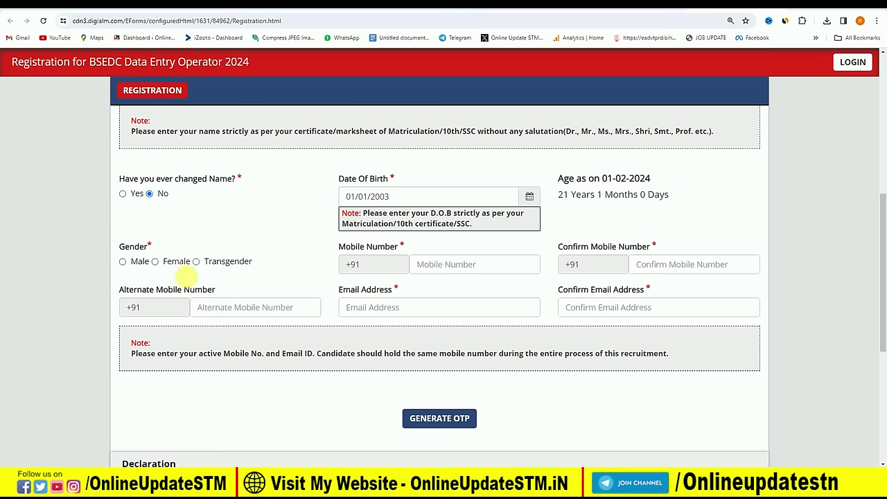
click(123, 262)
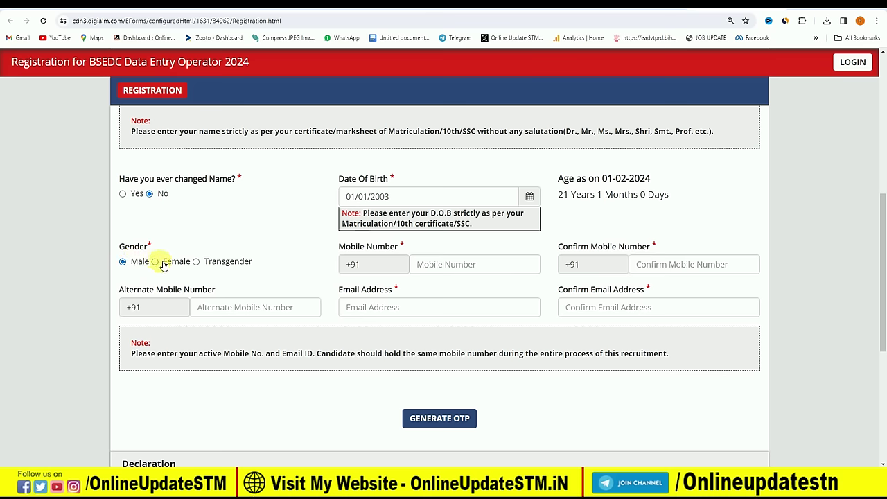
- Request an OTP through the captcha dialog, then enter and validate the OTP
scroll(359, 236, down, 1)
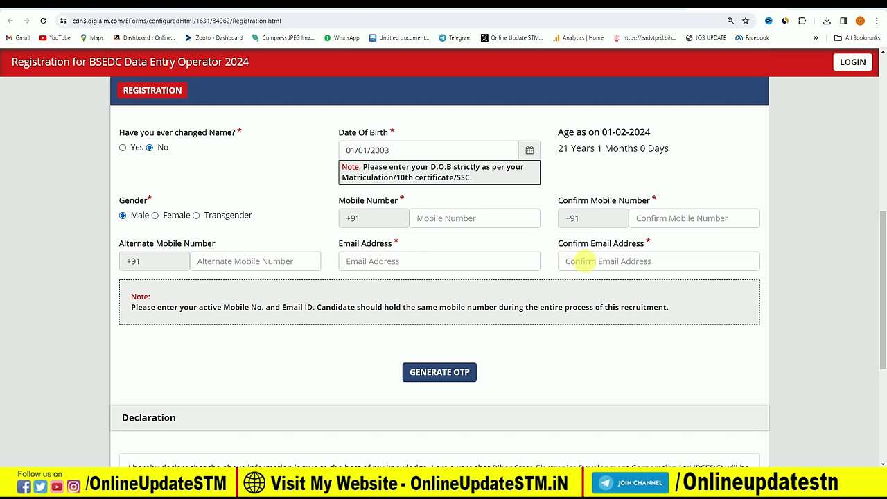
click(444, 375)
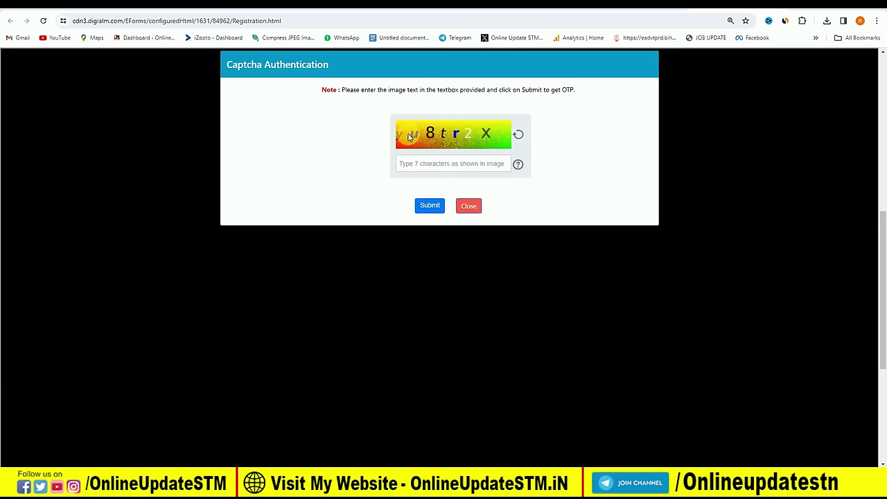
click(429, 206)
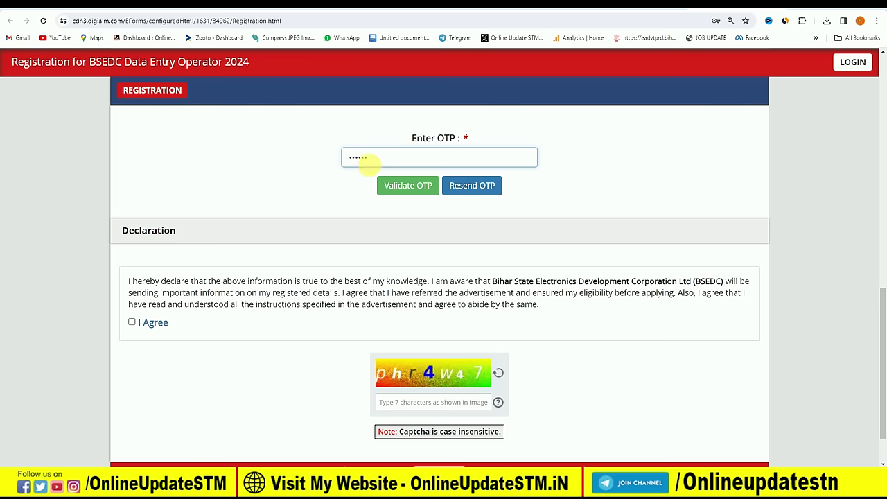
click(407, 184)
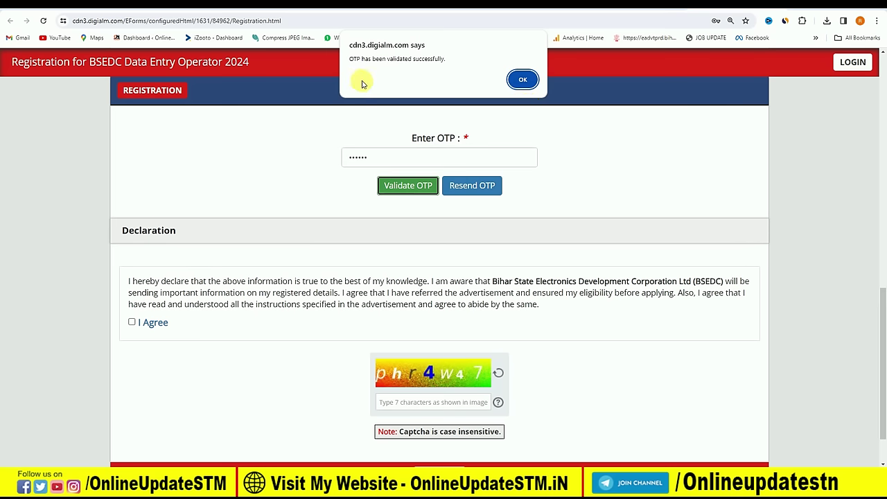
click(522, 79)
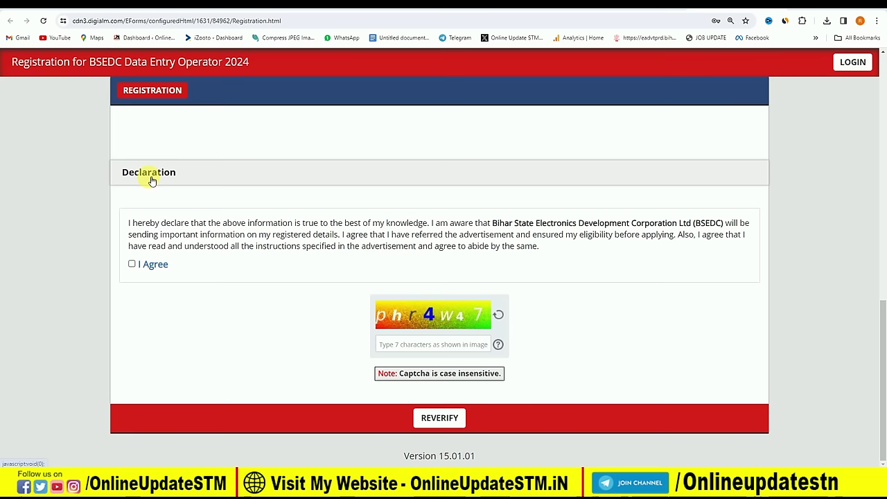
- Agree to the declaration, fill in the captcha, and bring up the table for reverifying the entered values
click(132, 264)
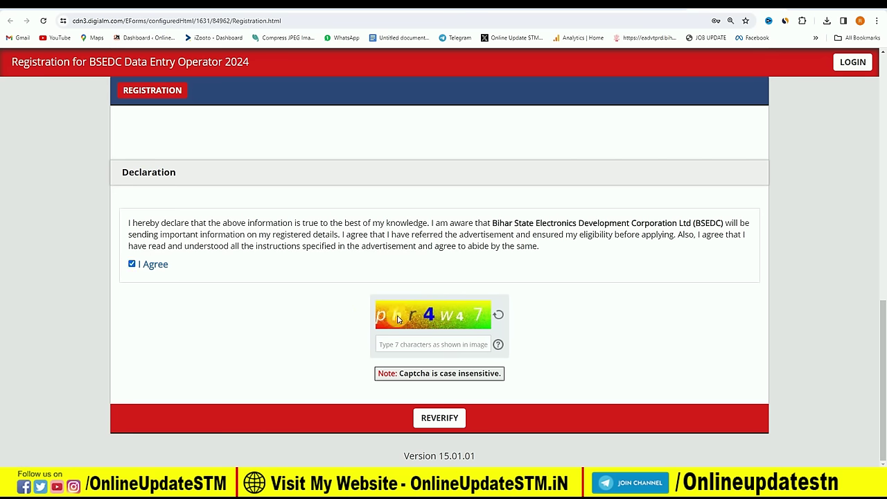
click(396, 343)
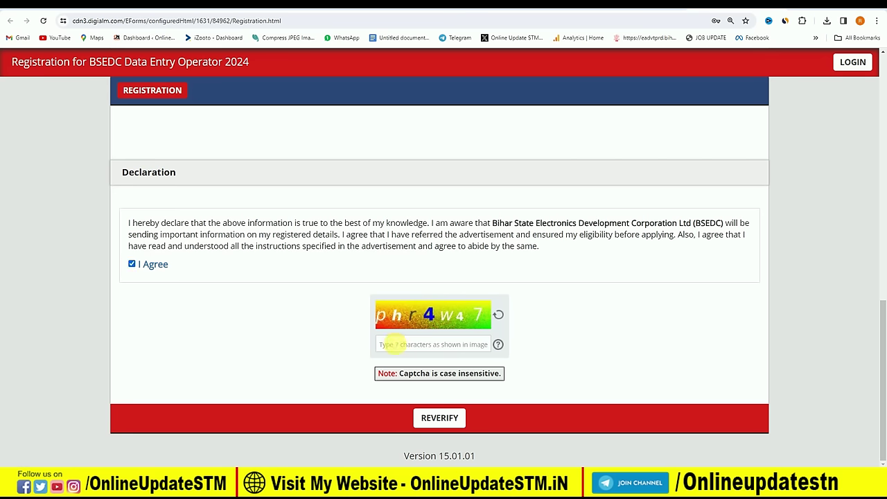
click(439, 419)
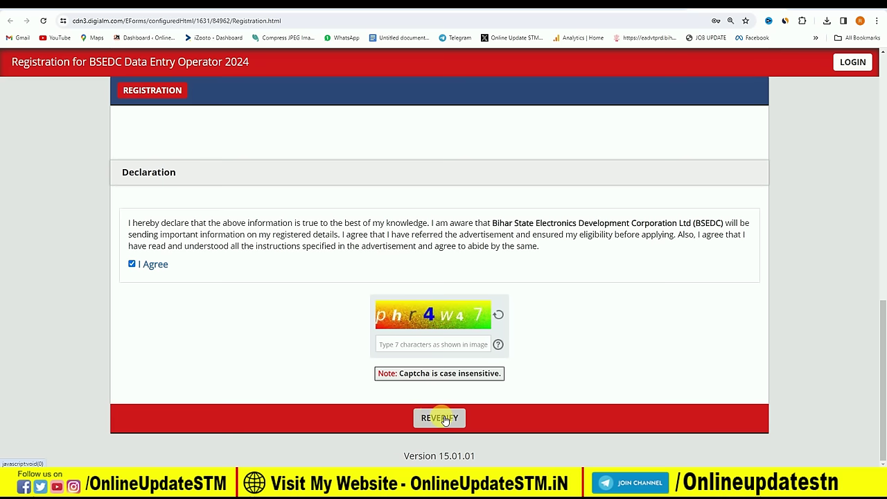
click(444, 418)
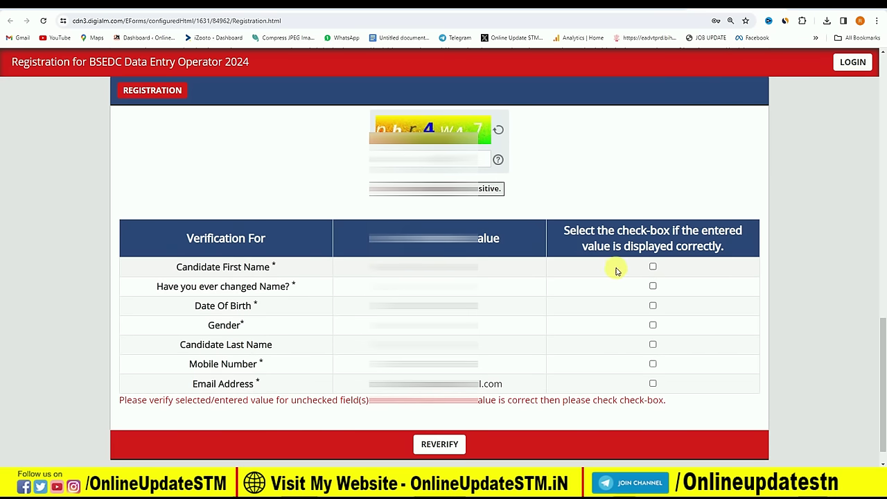
- Mark all seven verification entries, from Candidate First Name to Email Address, as correct and submit the registration
click(653, 267)
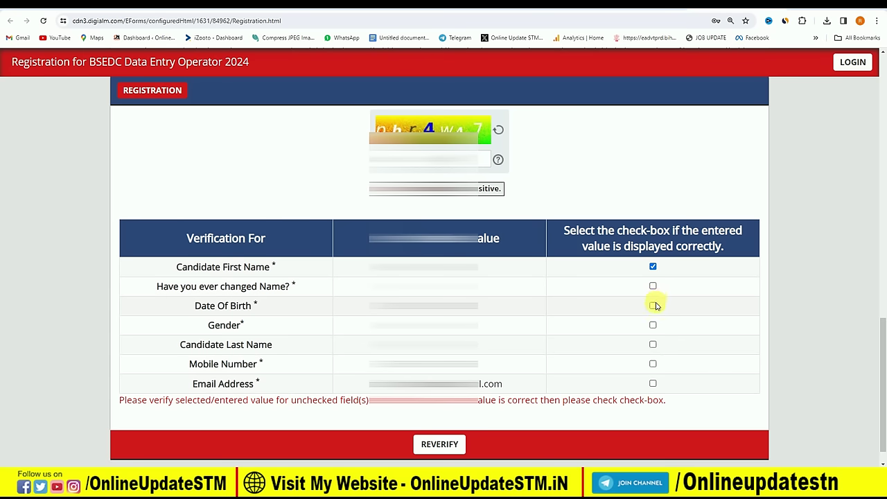
click(653, 286)
click(653, 325)
click(654, 344)
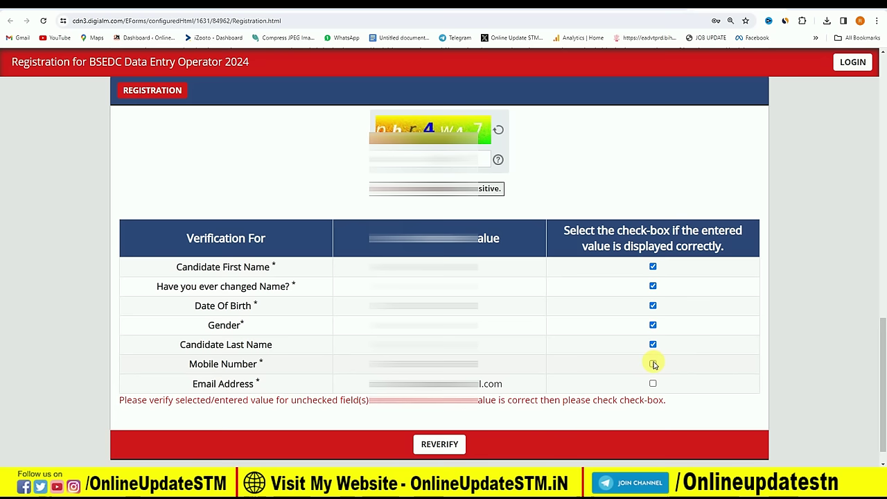
click(653, 364)
click(653, 384)
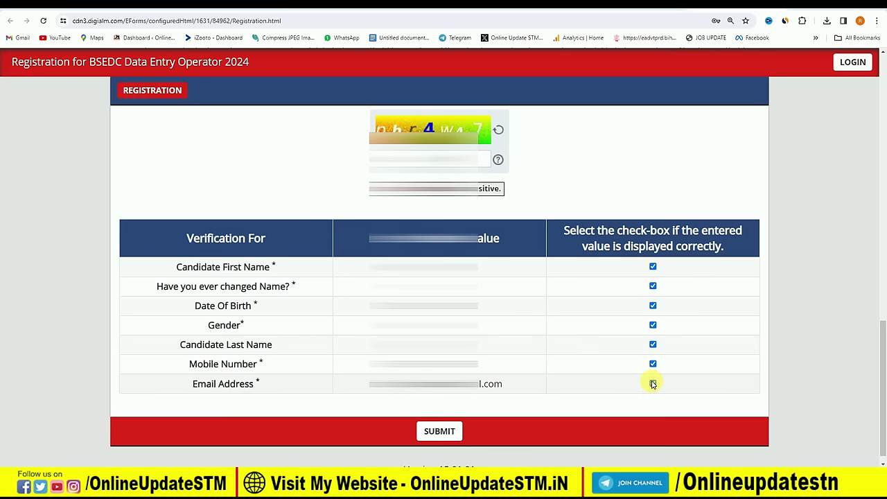
click(446, 434)
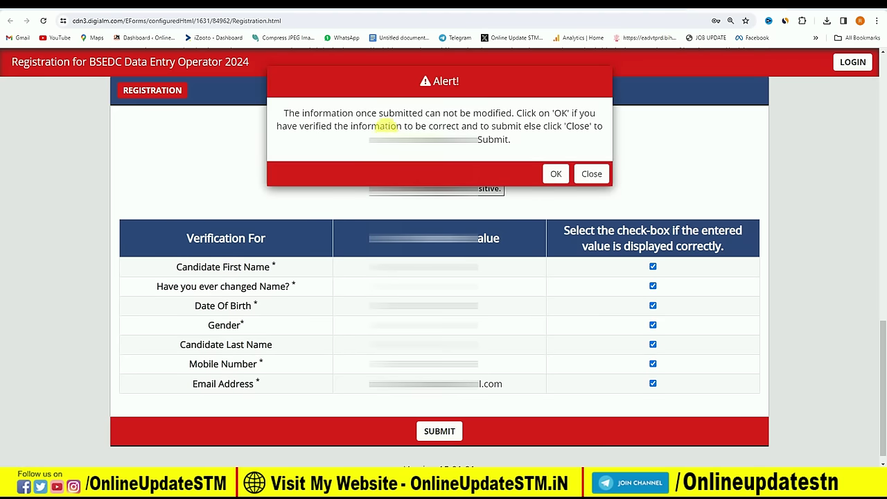
click(556, 174)
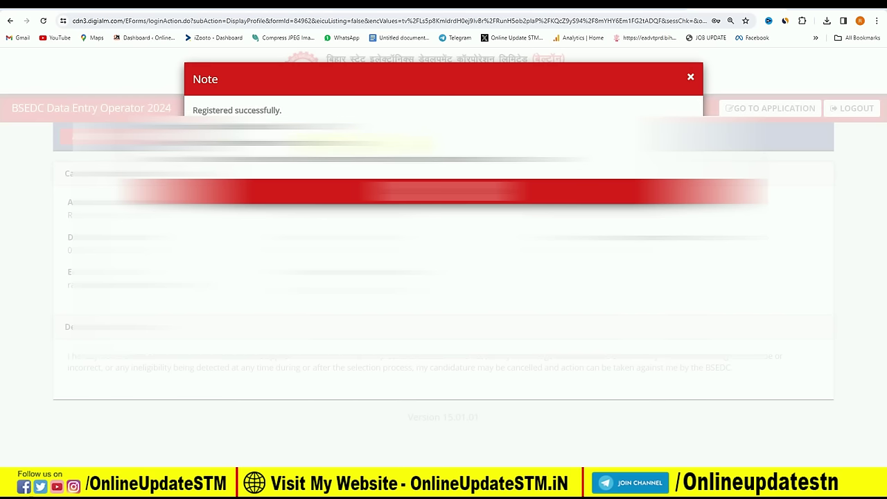
- Dismiss the registration note and open the application form, closing its Instructions dialog
key(Escape)
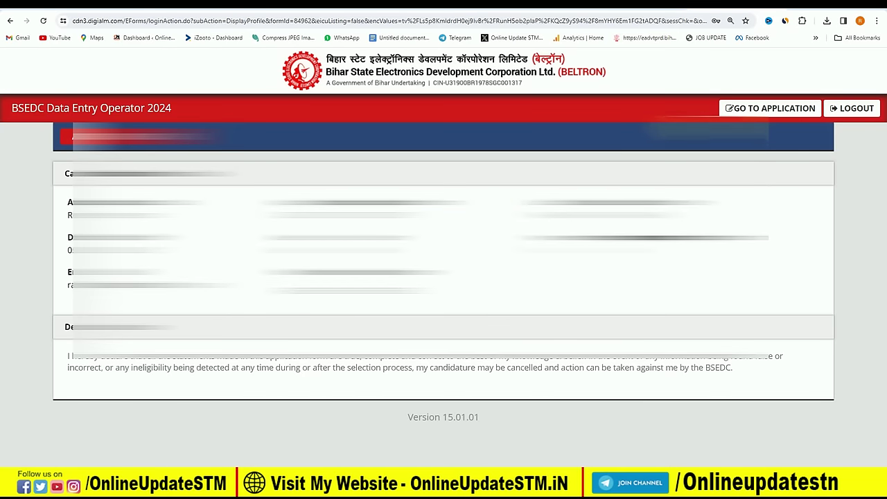
click(789, 109)
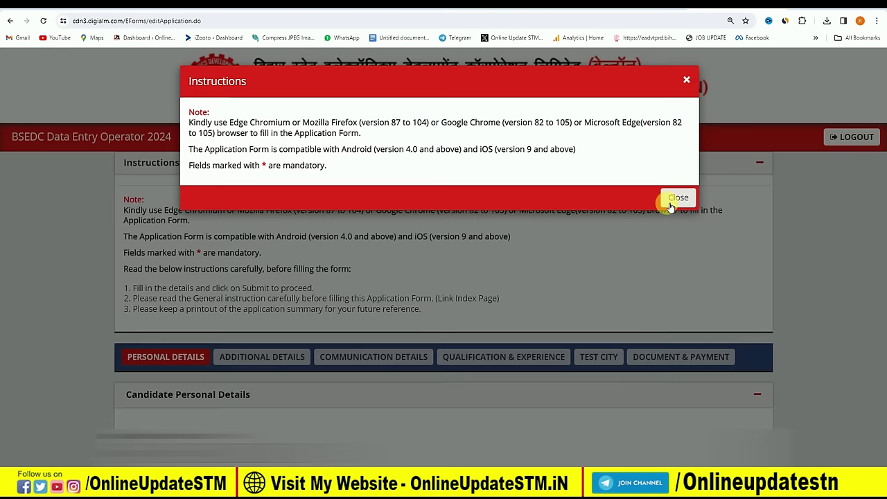
click(676, 200)
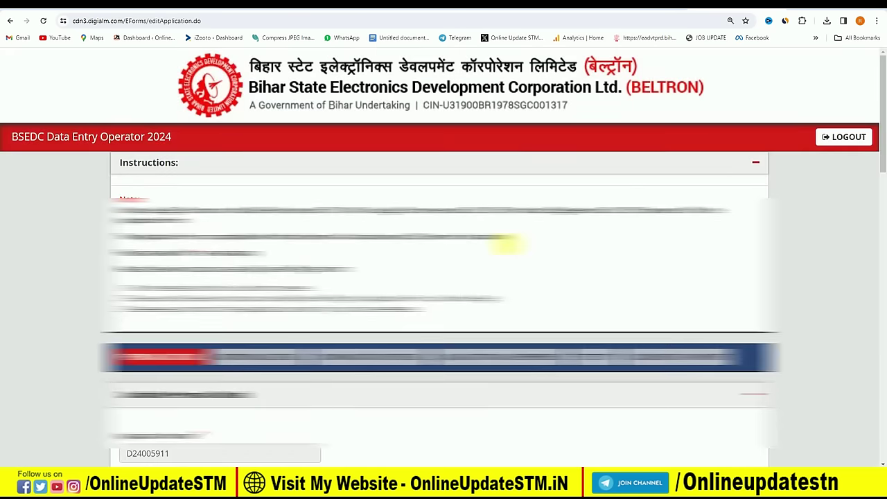
- Set the candidate's Marital Status to Unmarried and Nationality to Indian in the personal details
scroll(505, 241, down, 3)
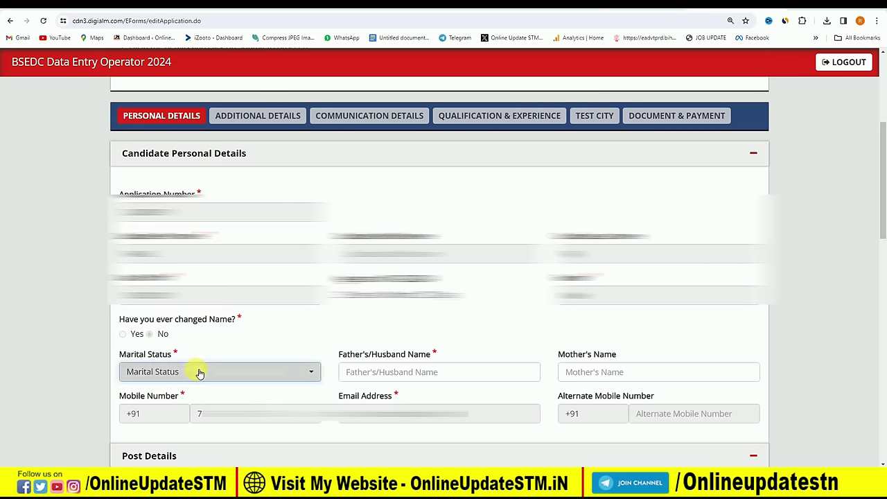
click(200, 372)
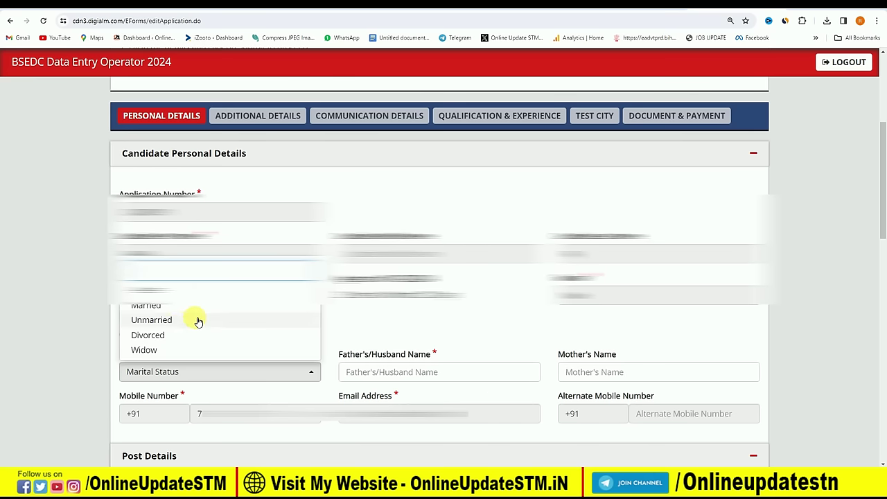
click(199, 321)
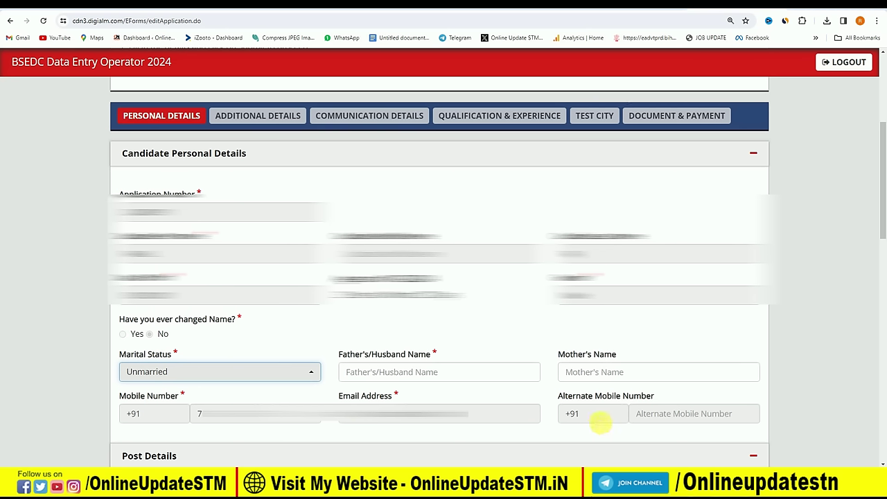
scroll(600, 421, down, 5)
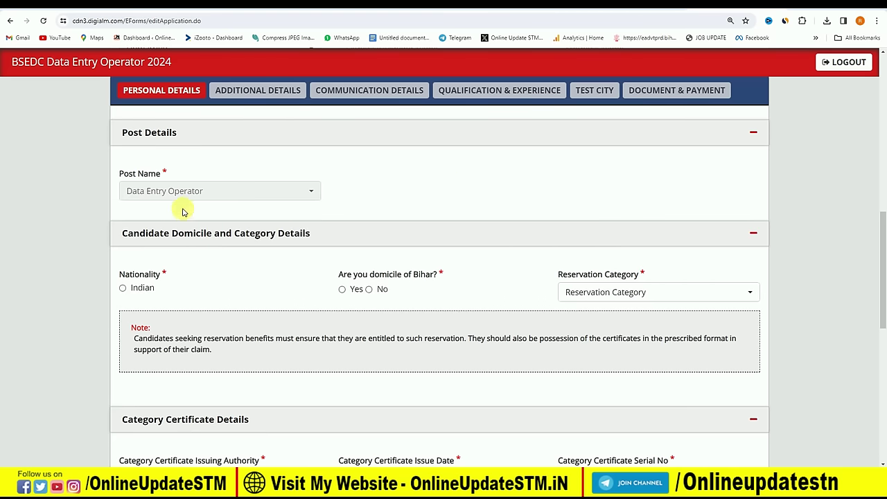
click(123, 289)
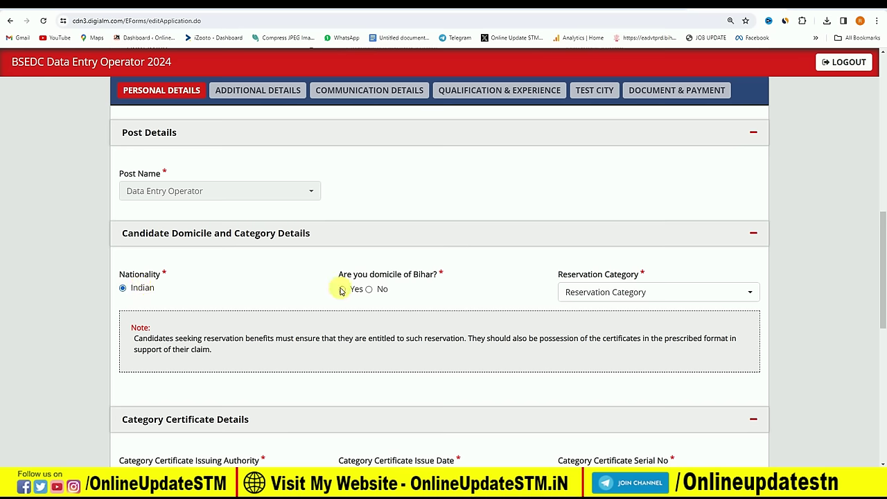
- Try No for "Are you domicile of Bihar?" and check the Reservation Category options it offers
click(369, 289)
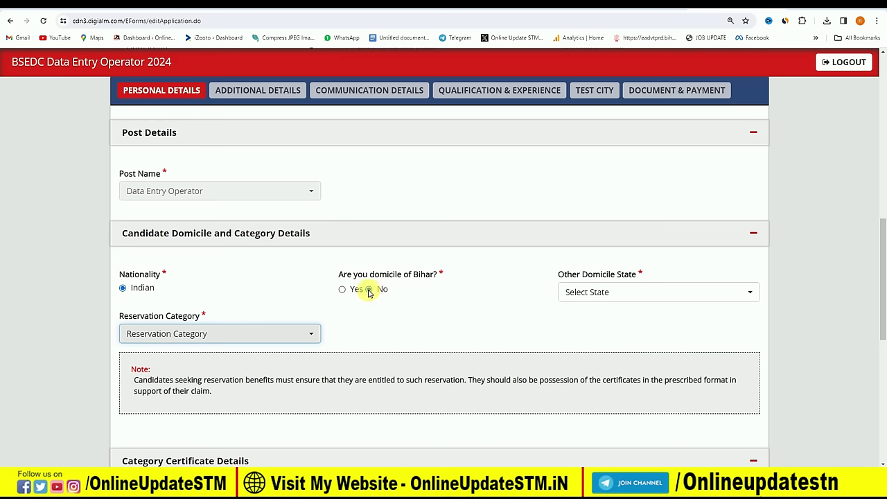
click(193, 338)
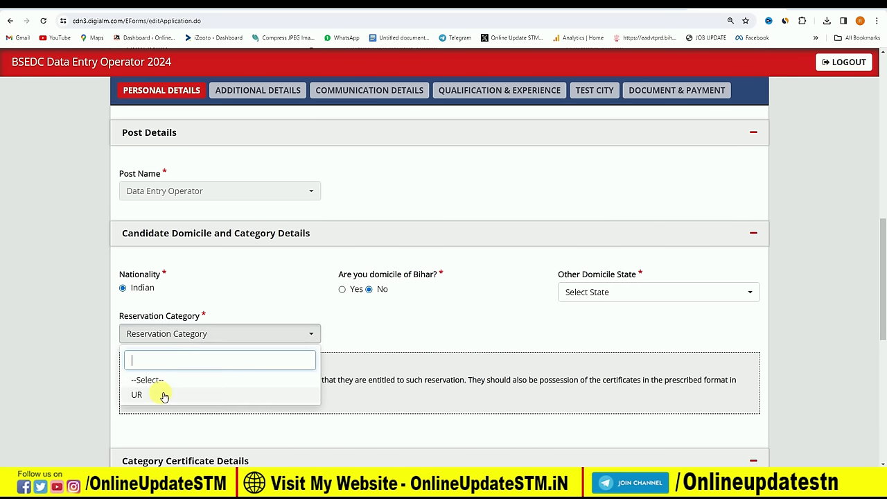
click(227, 323)
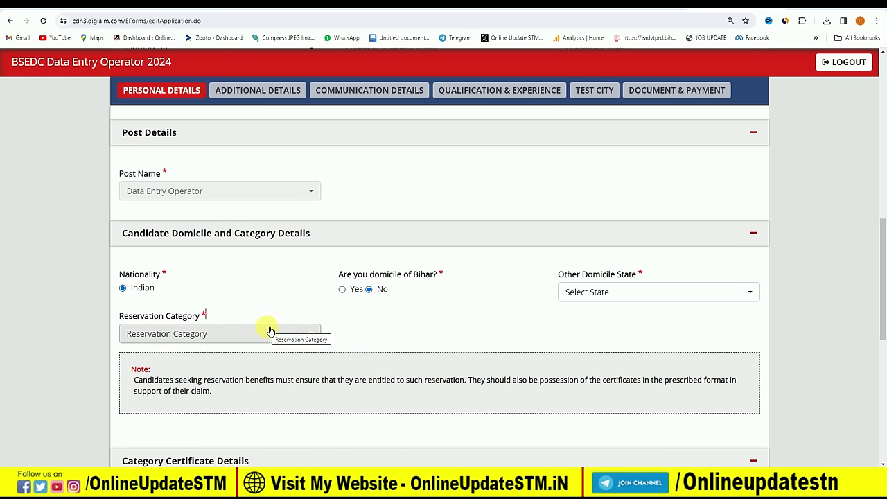
- Answer Yes to "Are you domicile of Bihar?" and set the Reservation Category to BC-II
click(341, 291)
click(659, 294)
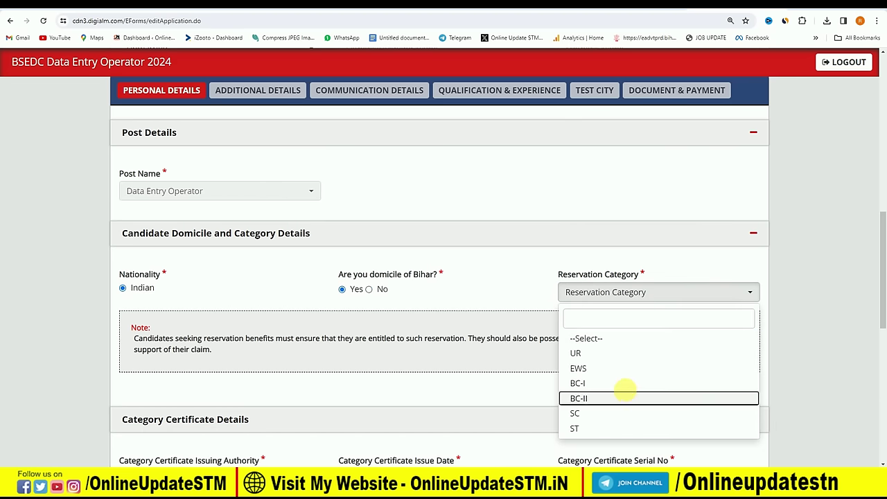
click(624, 398)
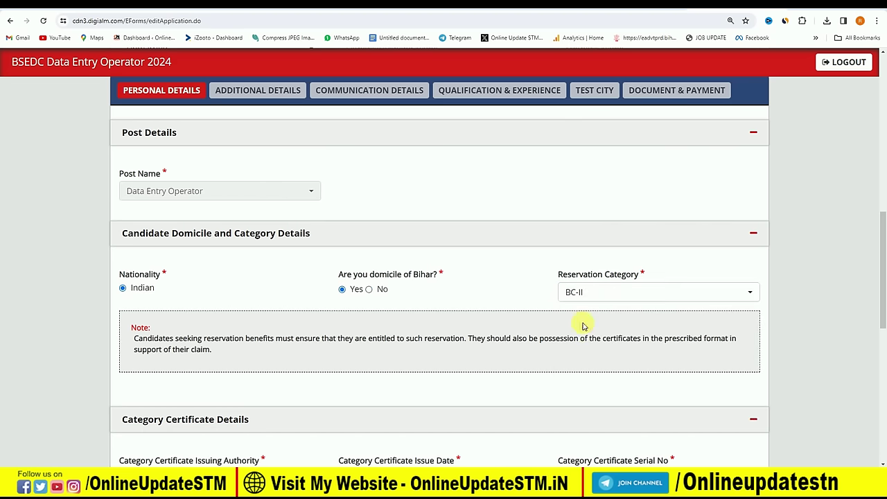
scroll(420, 338, down, 2)
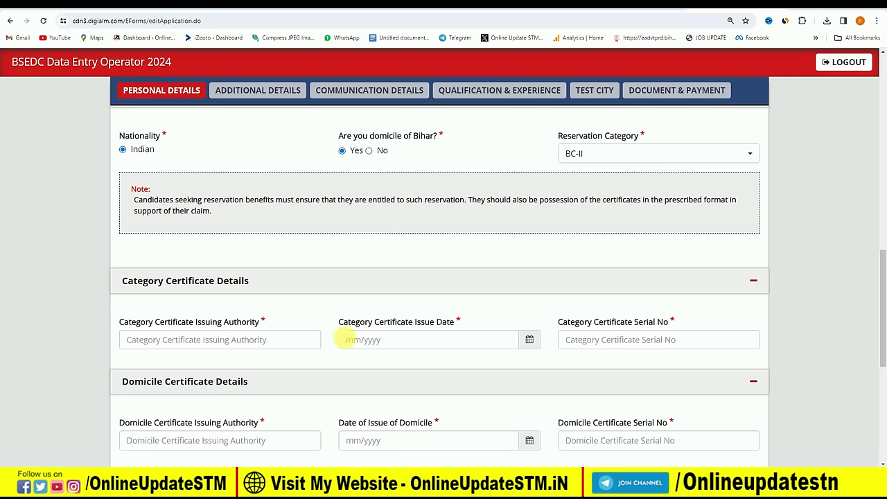
- Set the Category Certificate Issue Date to 01/2024 in the Category Certificate Details
click(369, 342)
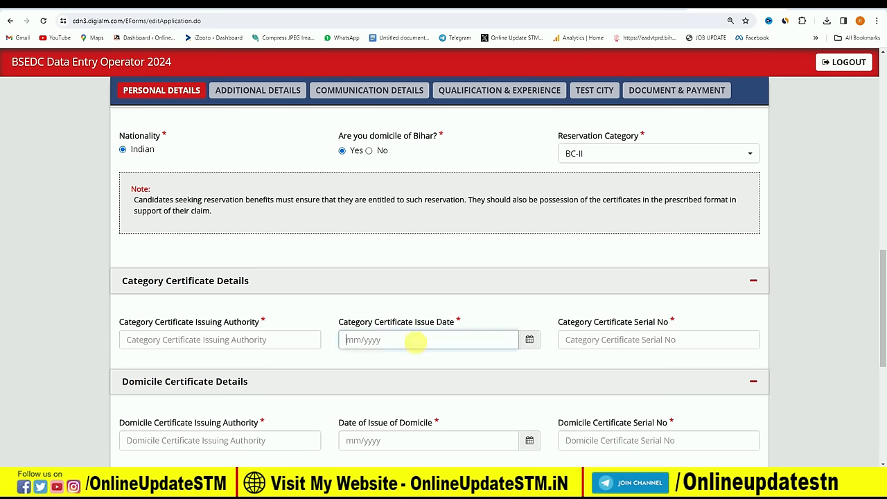
click(530, 339)
click(357, 205)
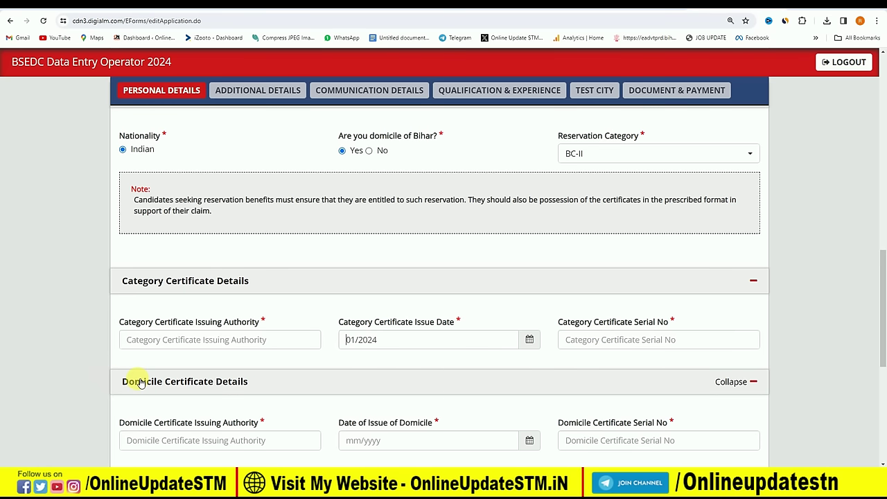
- Switch to niwas.pdf in Microsoft Edge and mark the certificate number, issue date and signing Revenue Officer on the residence certificate in pen
scroll(297, 378, down, 2)
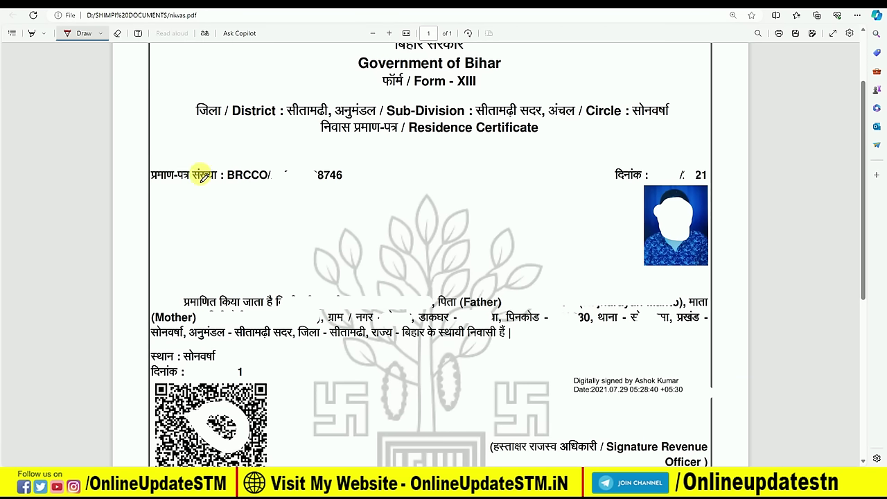
mouse_move(289, 167)
mouse_down()
mouse_move(340, 171)
mouse_move(343, 182)
mouse_move(231, 189)
mouse_move(230, 173)
mouse_up()
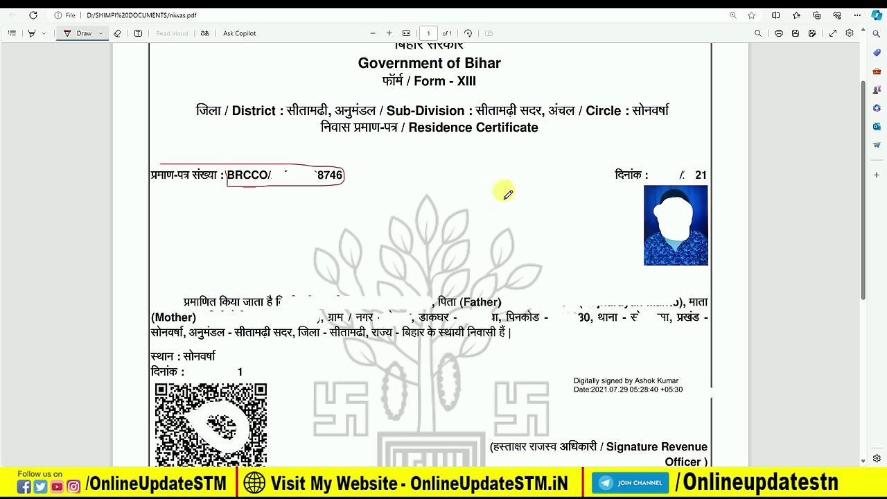
mouse_move(647, 177)
mouse_down()
mouse_move(647, 165)
mouse_move(706, 180)
mouse_move(648, 165)
mouse_up()
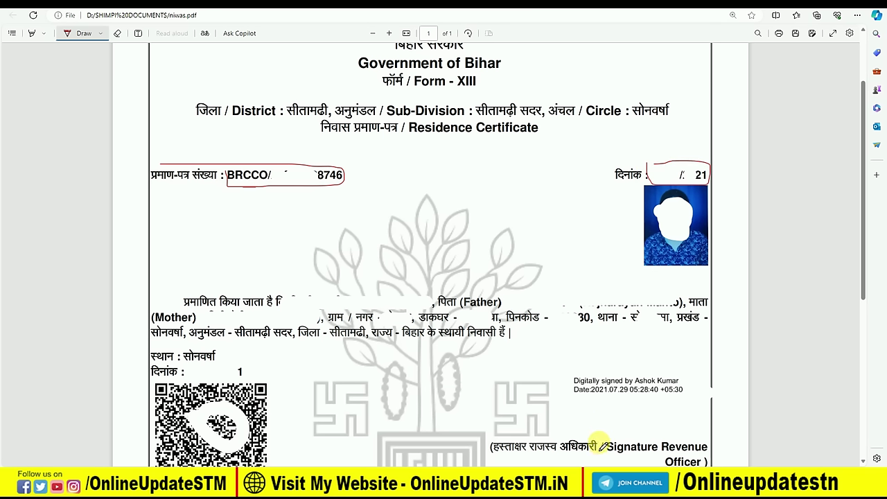
drag(492, 459, 556, 459)
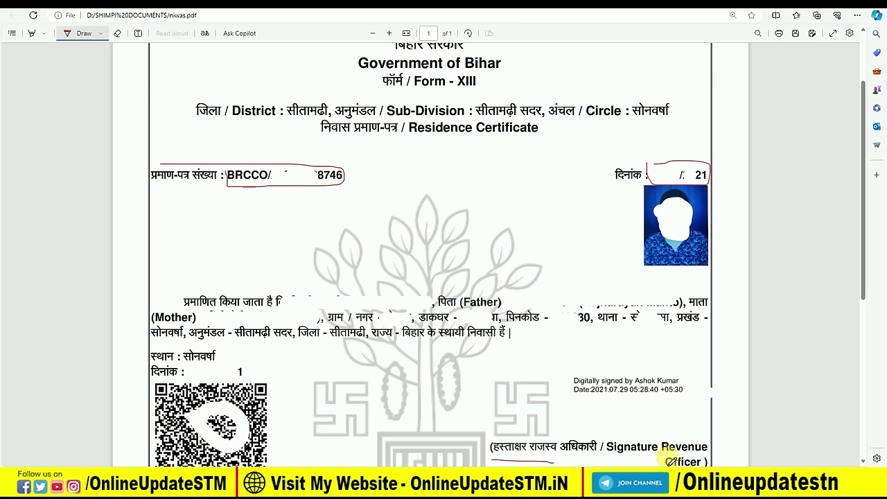
mouse_move(421, 400)
mouse_down()
mouse_move(409, 415)
mouse_move(427, 424)
mouse_up()
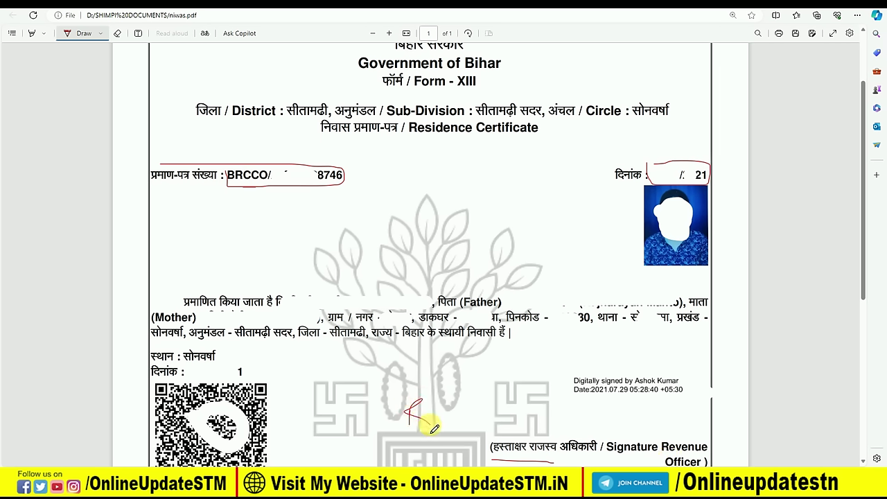
mouse_move(666, 461)
mouse_down()
mouse_move(710, 447)
mouse_move(672, 444)
mouse_up()
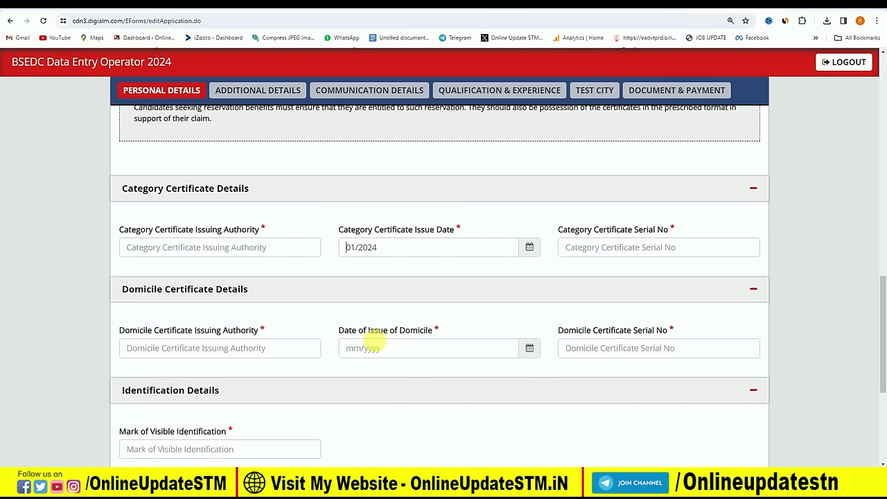
- Back in the application form, enter NO MARK as the Mark of Visible Identification
scroll(319, 362, down, 2)
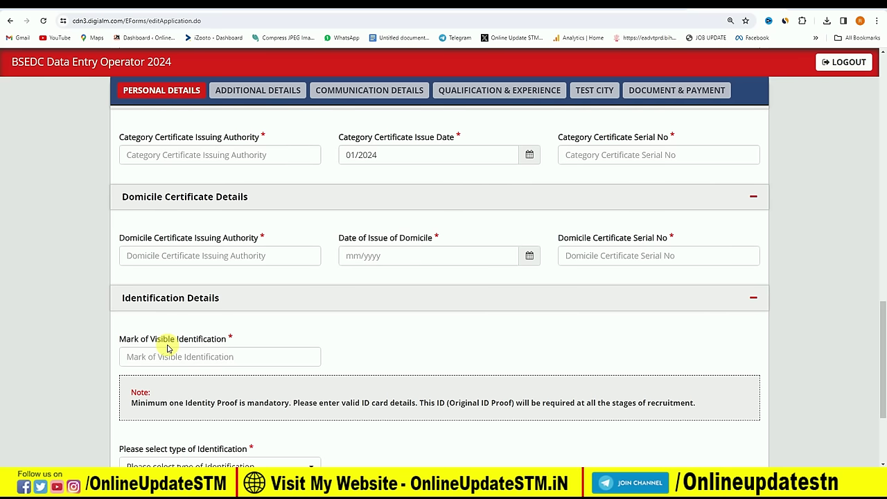
click(186, 358)
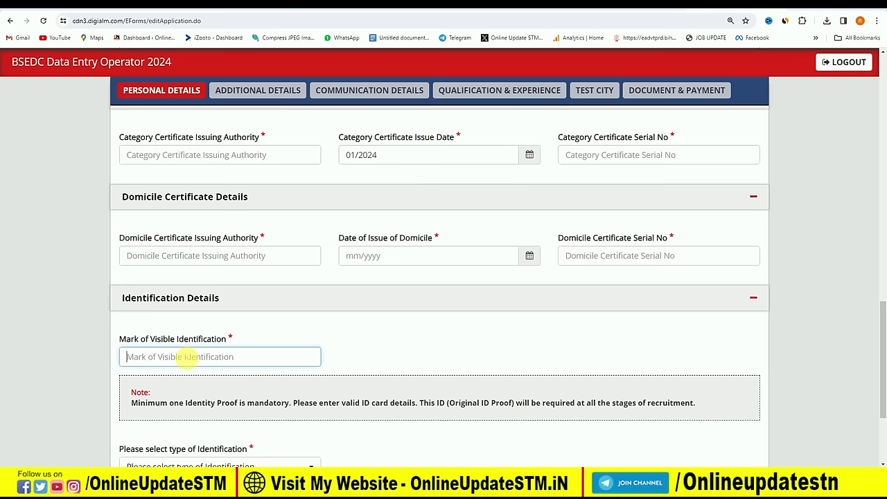
text(r)
key(BackSpace)
text(NO MARK)
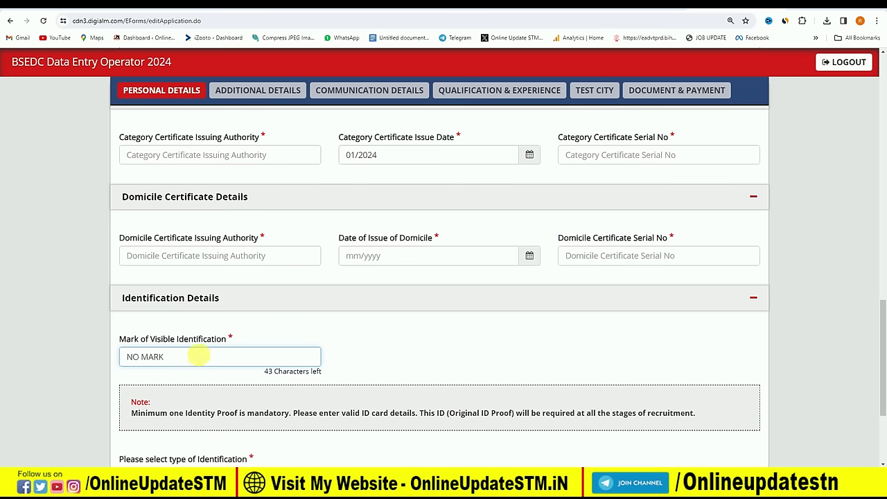
- Try Pan Card as the type of identification in the Identification Details
scroll(208, 349, down, 2)
scroll(267, 275, down, 1)
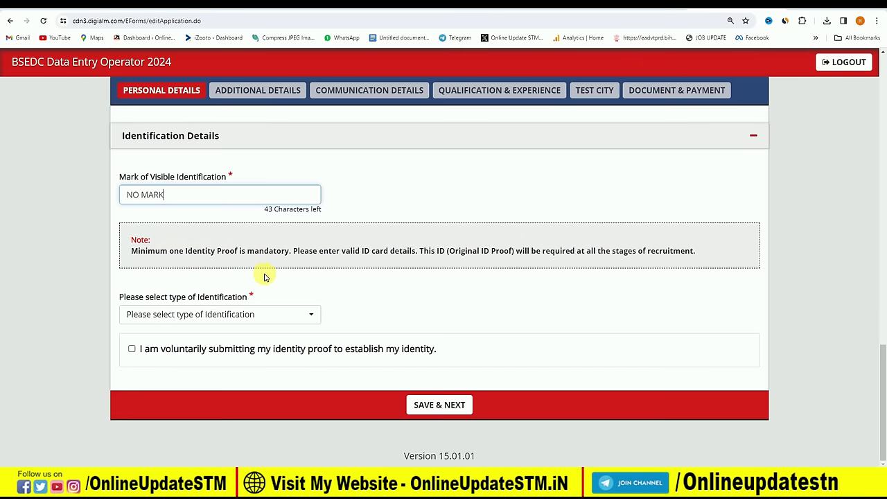
click(235, 316)
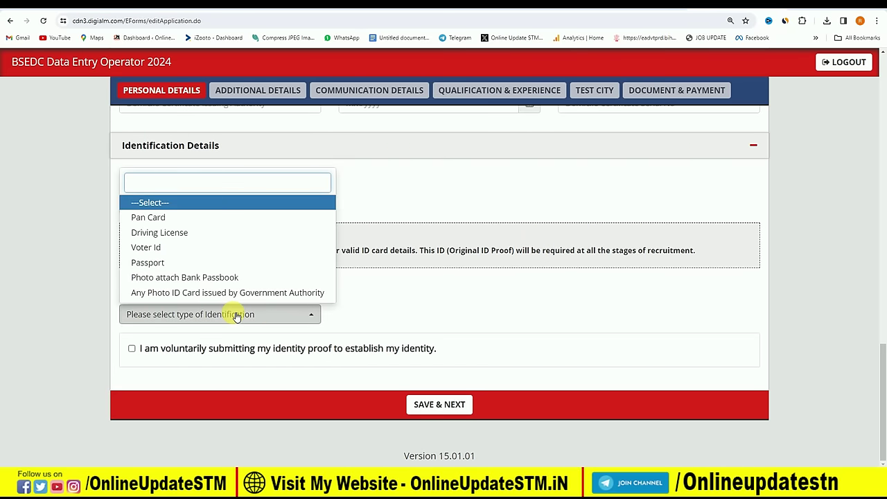
click(212, 220)
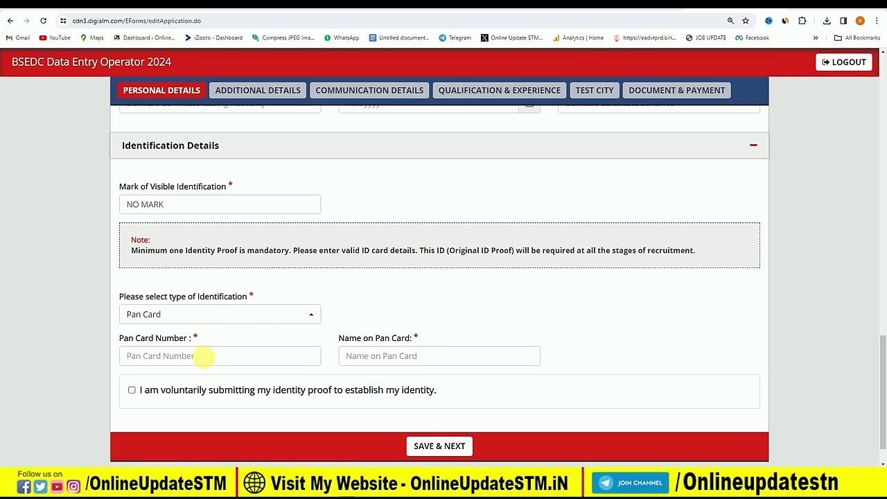
- Set the type of identification to Any Photo ID Card issued by Government Authority and activate its ID Type field
click(201, 314)
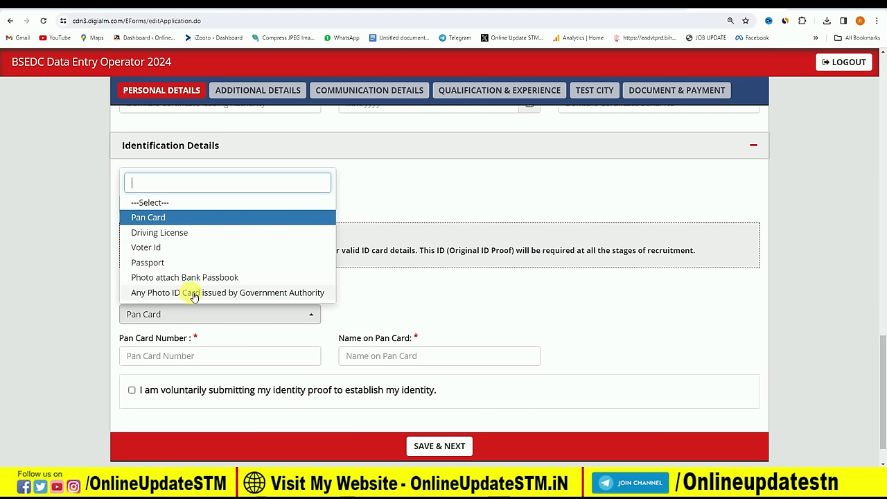
click(215, 295)
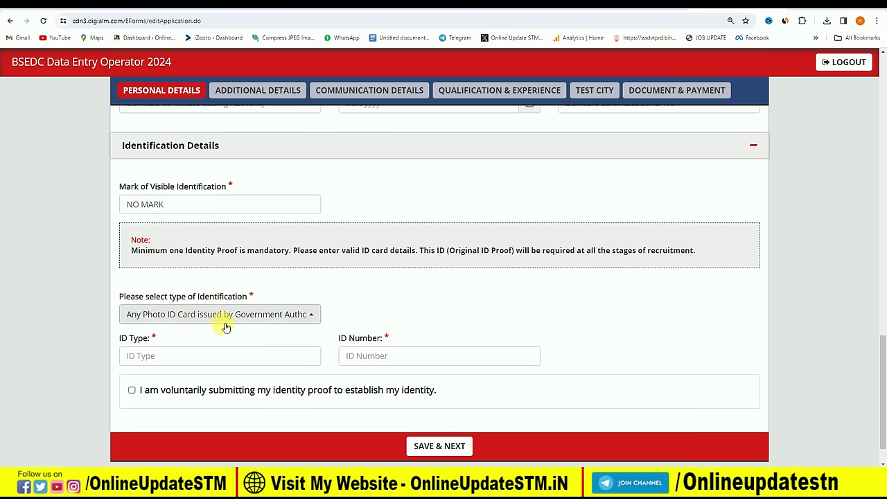
click(142, 356)
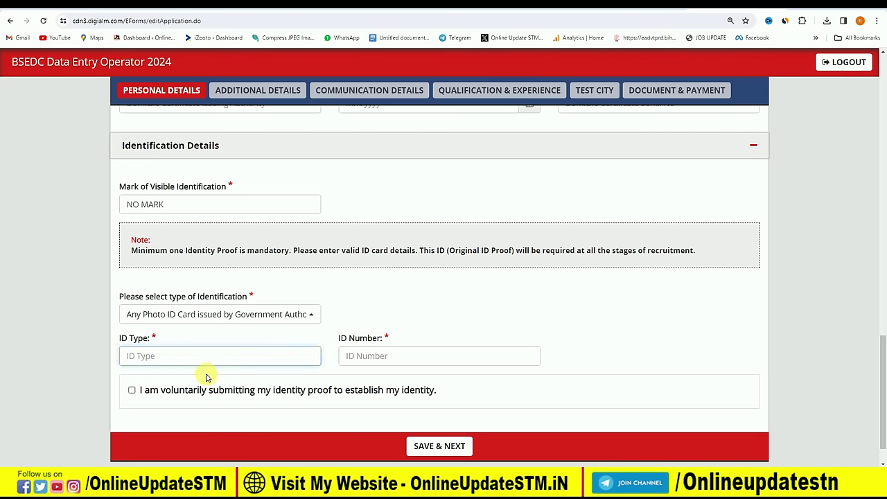
- Accept the voluntary identity proof declaration and save the personal details, proceeding to Additional Details
click(132, 391)
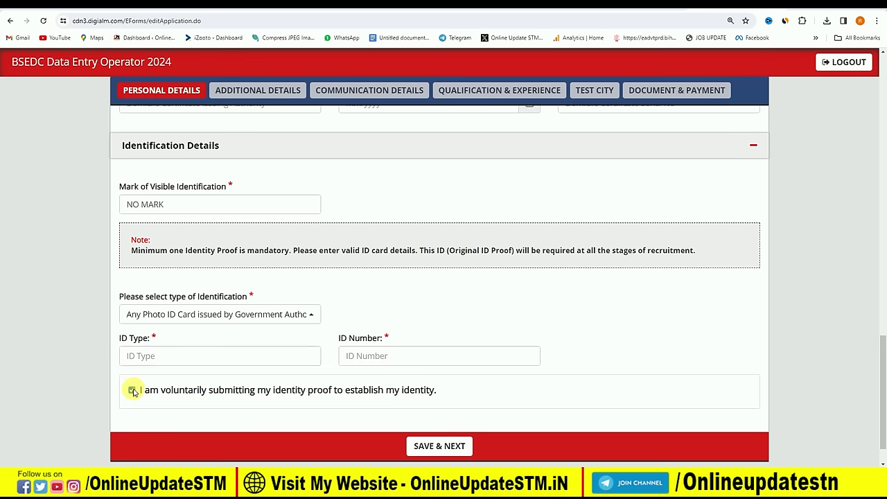
click(434, 447)
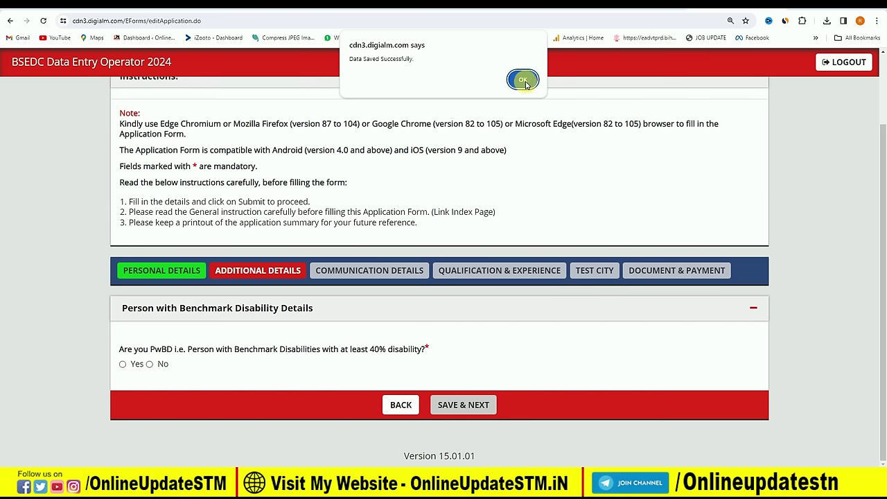
click(524, 80)
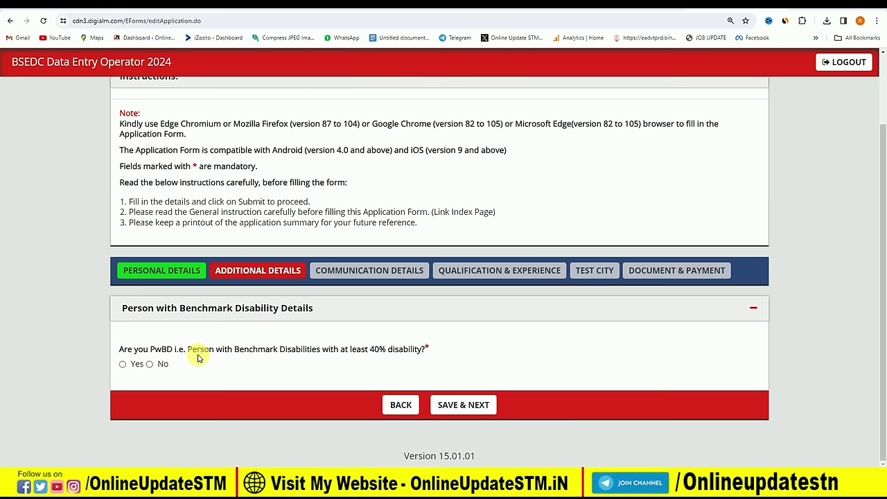
- Try Yes for the PwBD question and check the Percentage of Disability options it offers
click(123, 366)
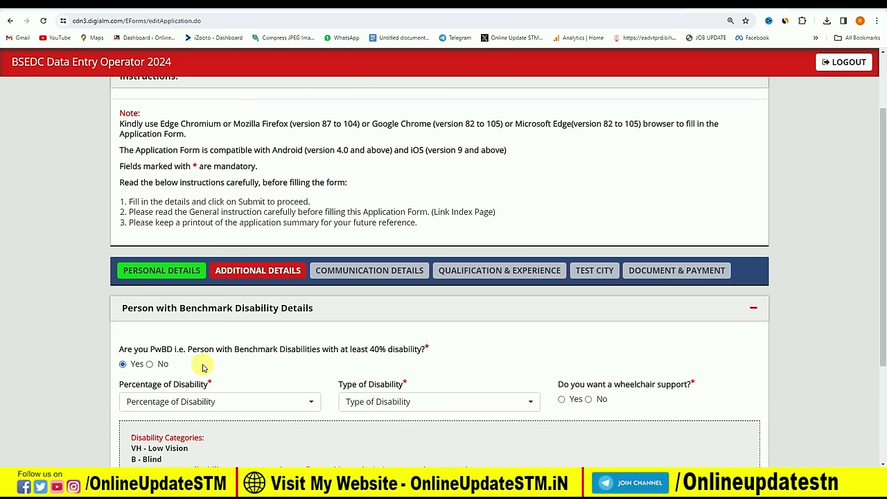
click(224, 395)
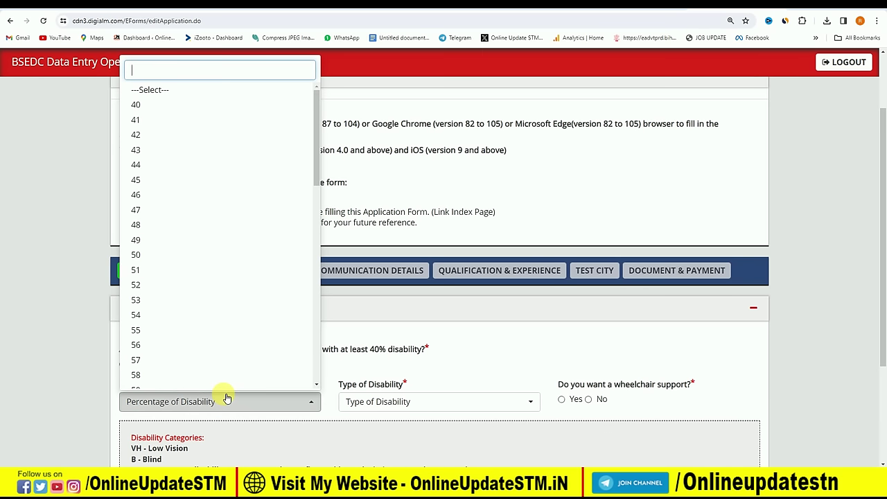
click(226, 397)
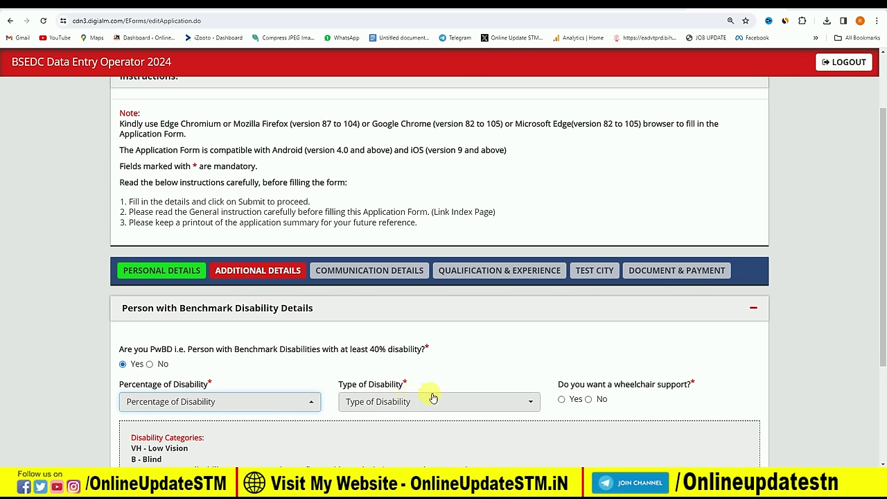
- Answer No to the PwBD question and save the additional details, proceeding to Communication Details
click(149, 364)
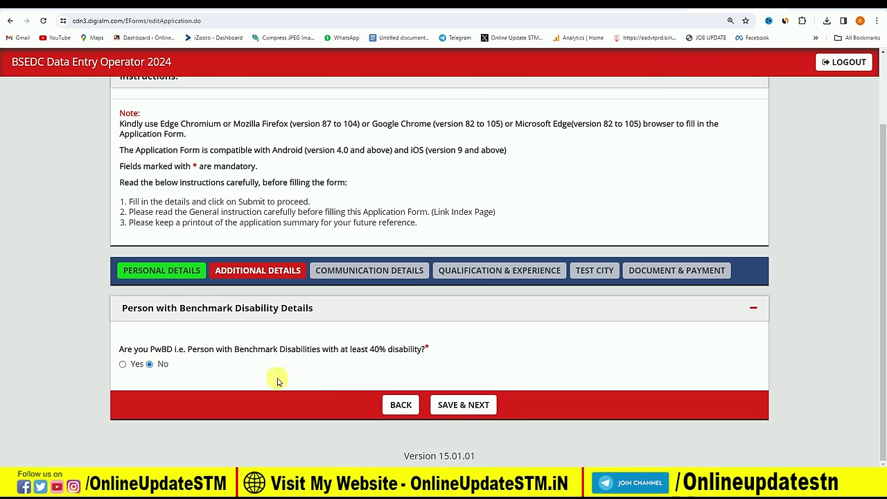
click(474, 406)
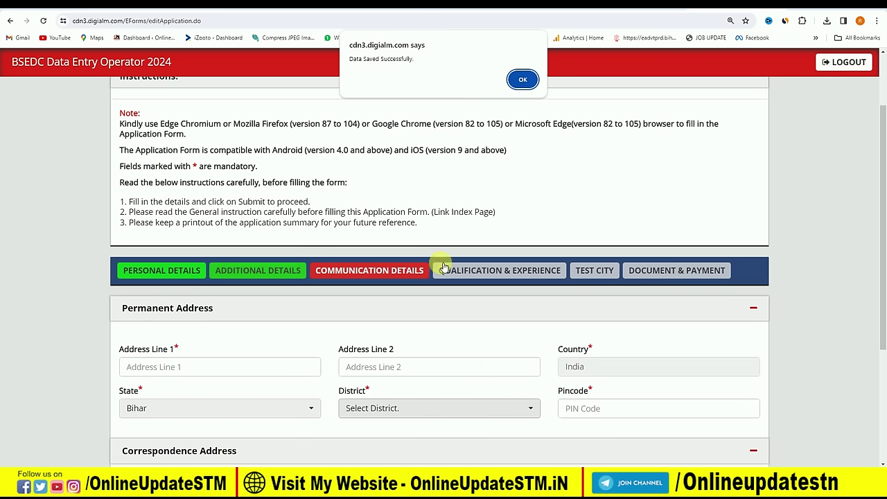
click(523, 79)
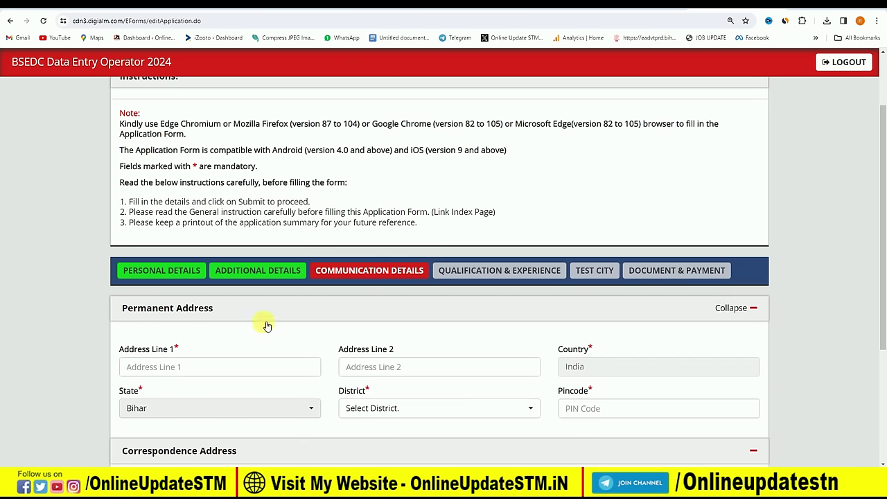
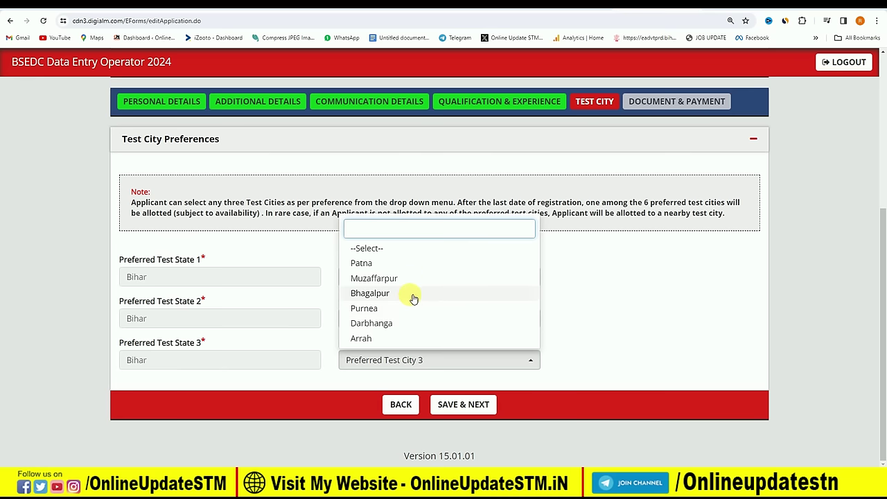
- Save the test city preferences and proceed to Document & Payment
click(454, 405)
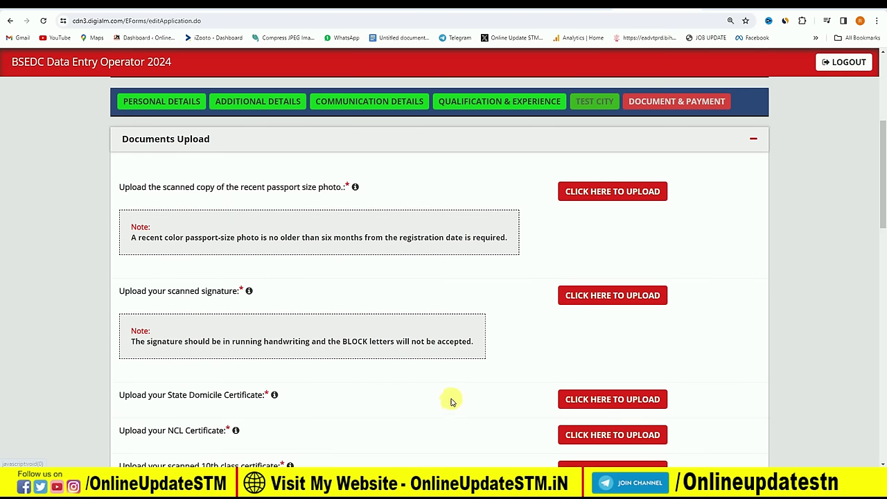
click(522, 80)
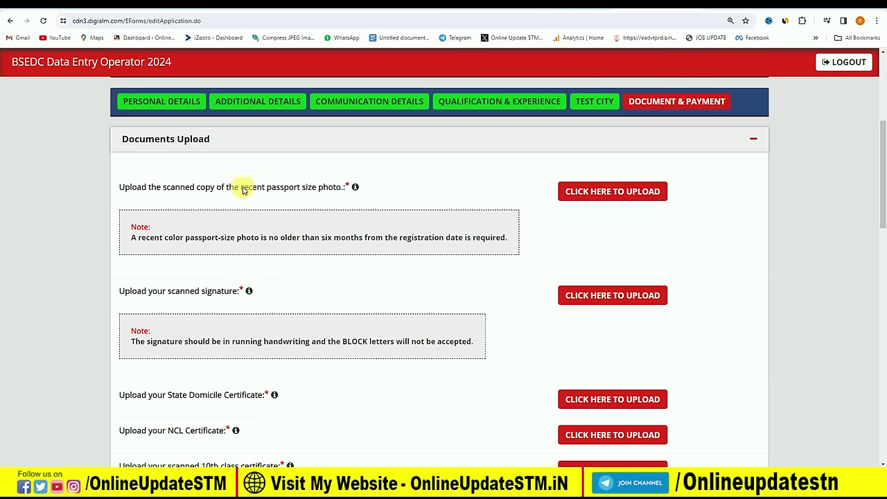
- Examine the passport photo's age note and open its upload dialog to check the file size, background and scanner dpi instructions
mouse_move(354, 188)
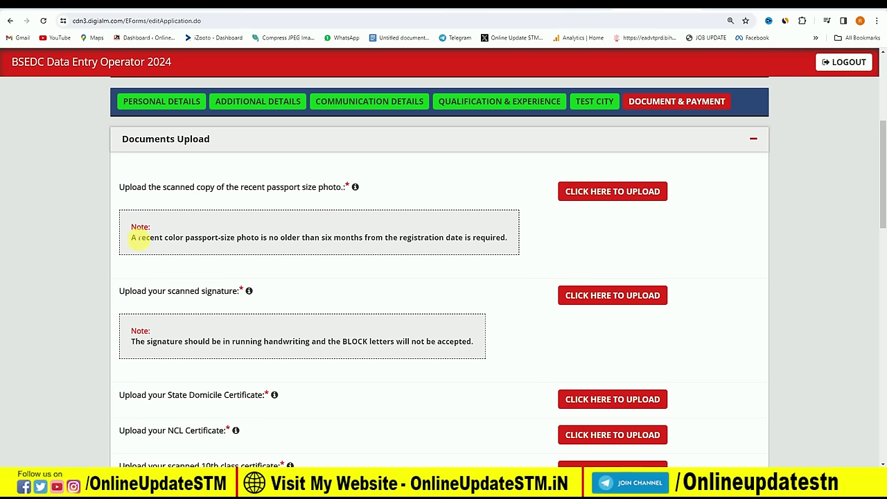
drag(137, 237, 361, 243)
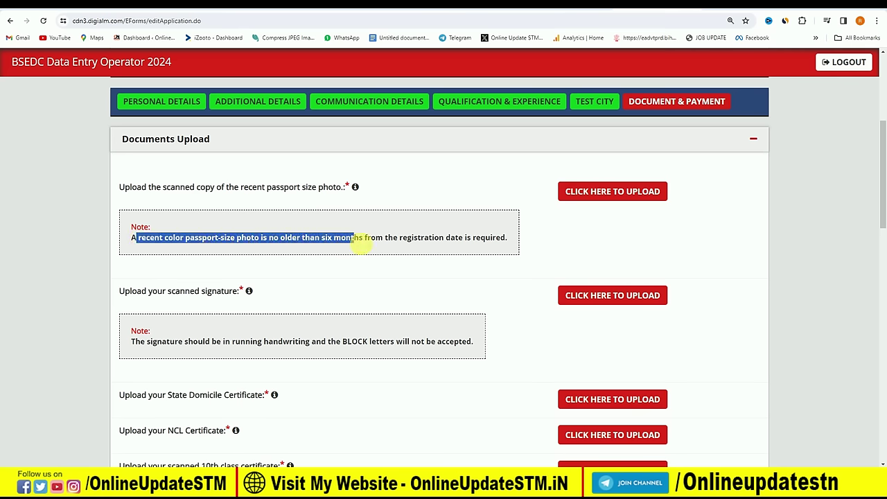
click(434, 236)
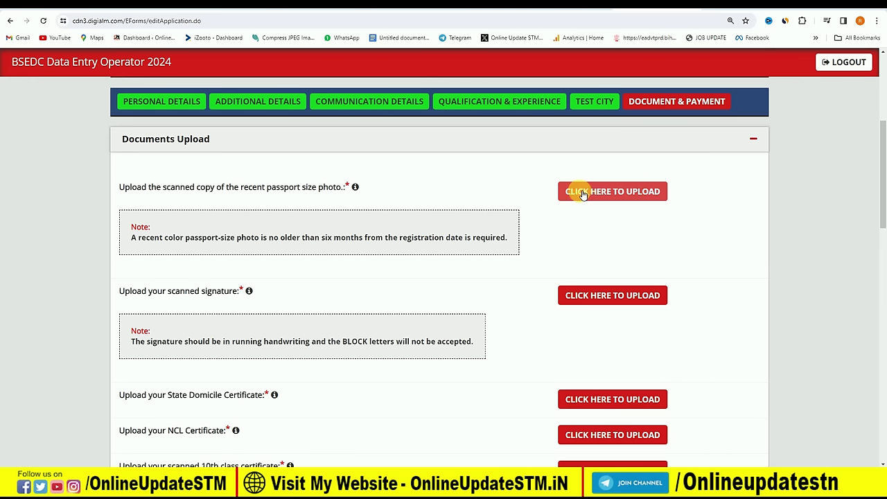
click(613, 192)
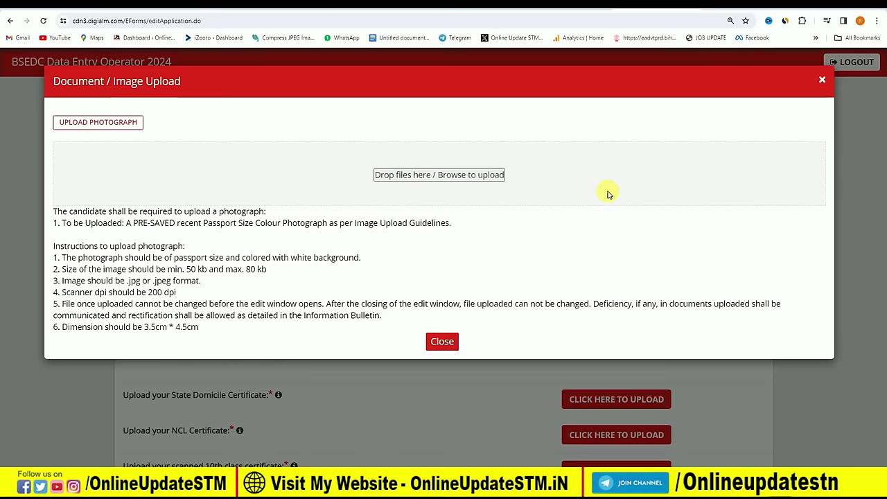
drag(183, 270, 258, 269)
click(274, 272)
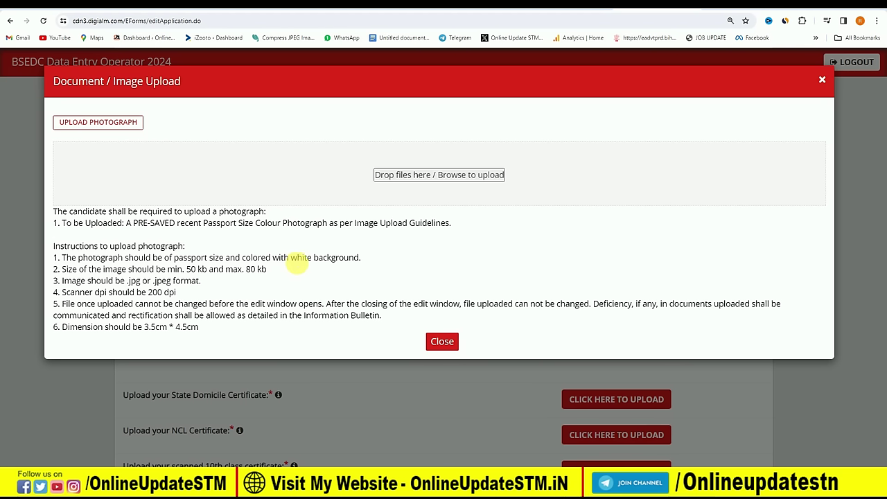
drag(290, 257, 349, 258)
click(167, 292)
drag(142, 292, 191, 292)
click(188, 305)
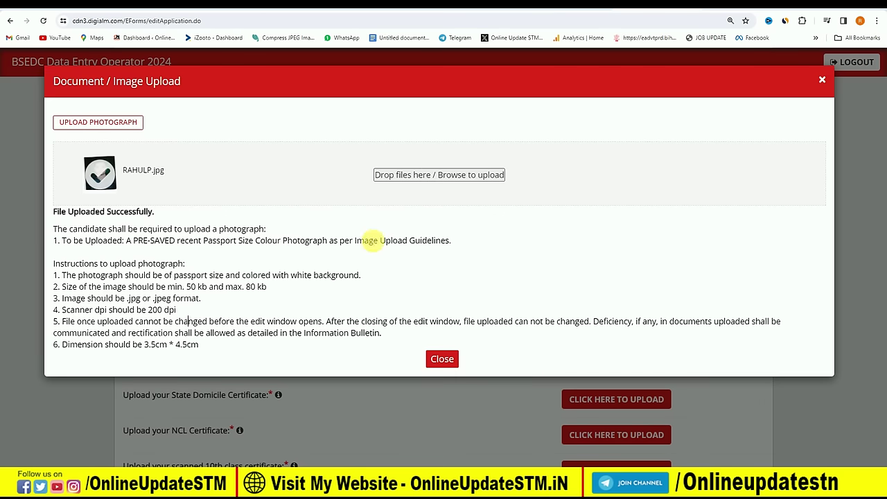
- Close the photograph upload dialog, then examine the signature's handwriting note and the file size and format limits in its upload dialog
click(443, 358)
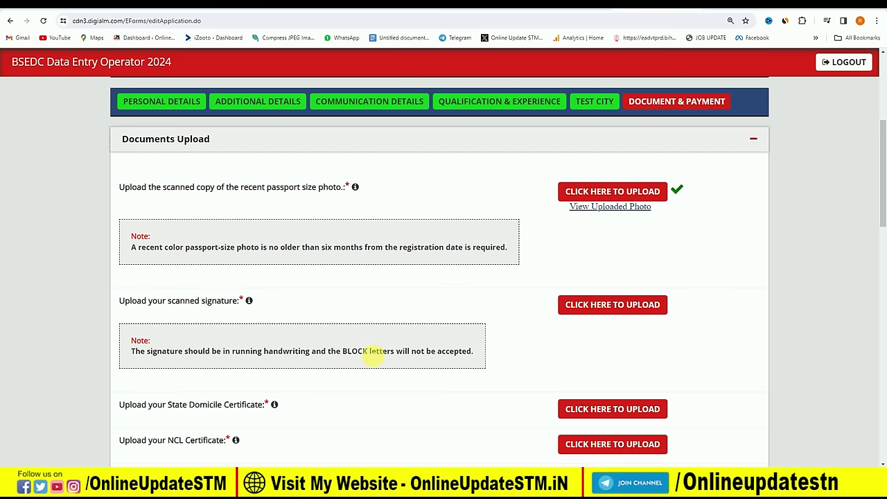
drag(375, 351, 458, 351)
click(493, 351)
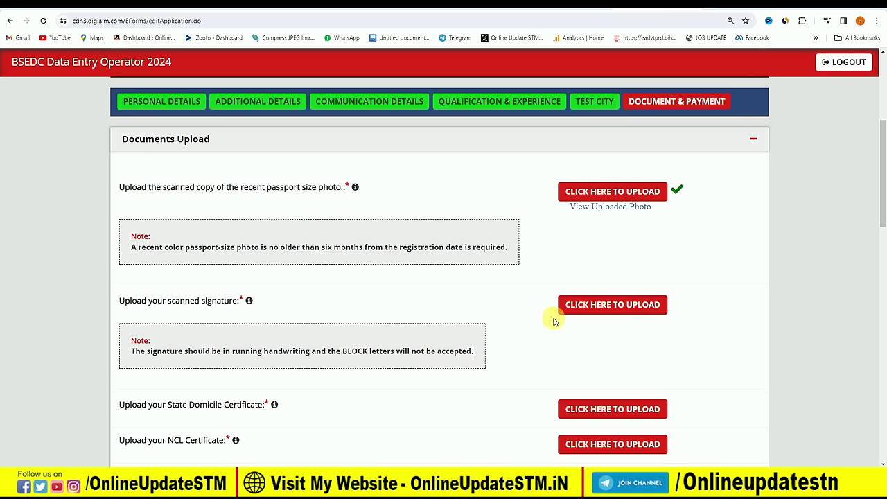
click(595, 312)
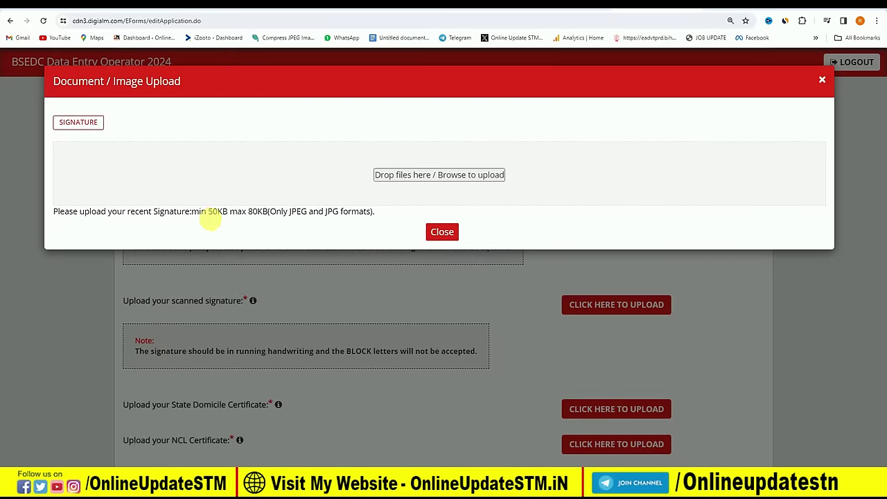
click(437, 230)
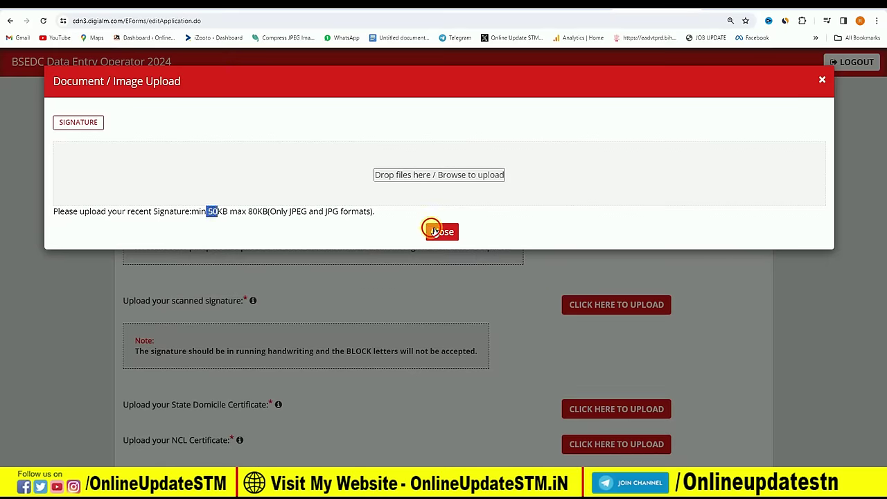
- Review the State Domicile Certificate and NCL Certificate entries in the Documents Upload section
scroll(284, 396, down, 1)
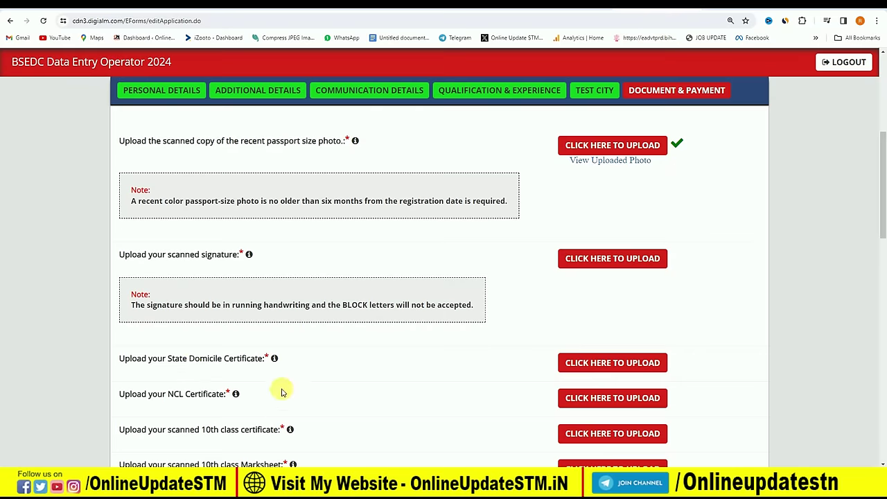
drag(189, 359, 235, 358)
click(200, 359)
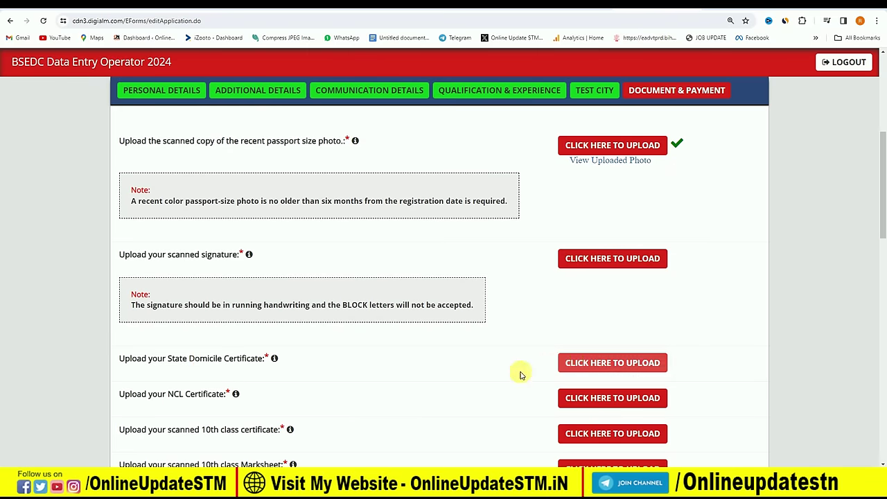
scroll(520, 372, down, 1)
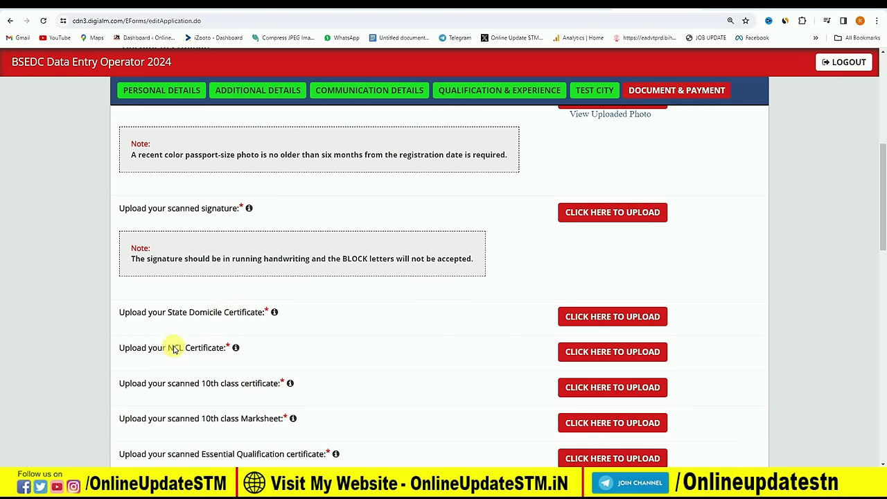
drag(170, 350, 199, 350)
click(158, 348)
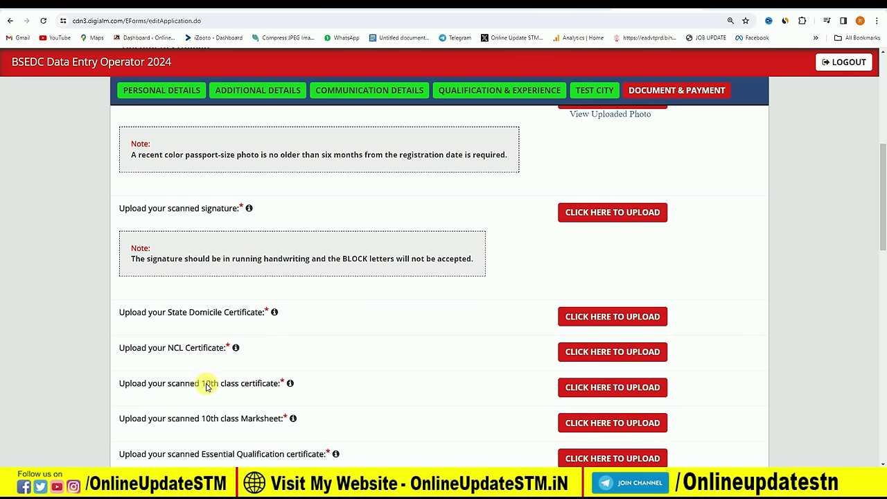
- Review the entries for the scanned 10th class certificate and the scanned 10th class marksheet
drag(203, 386, 275, 386)
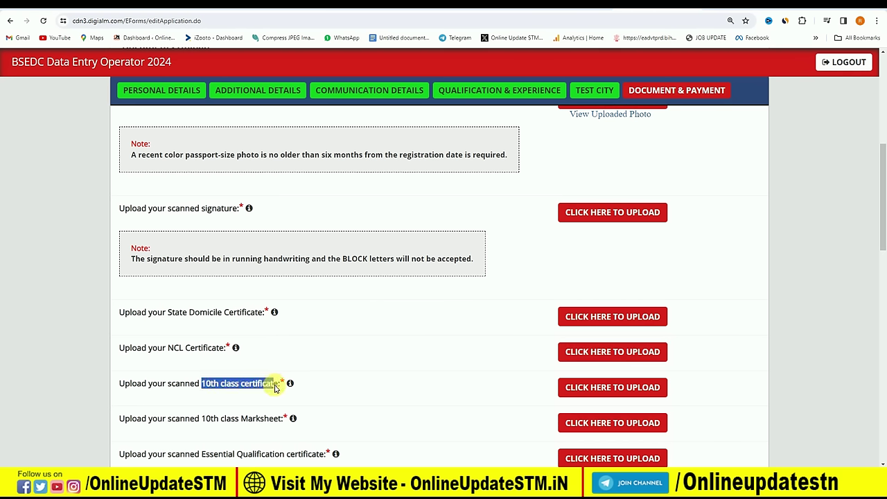
click(237, 388)
drag(206, 420, 273, 419)
click(241, 383)
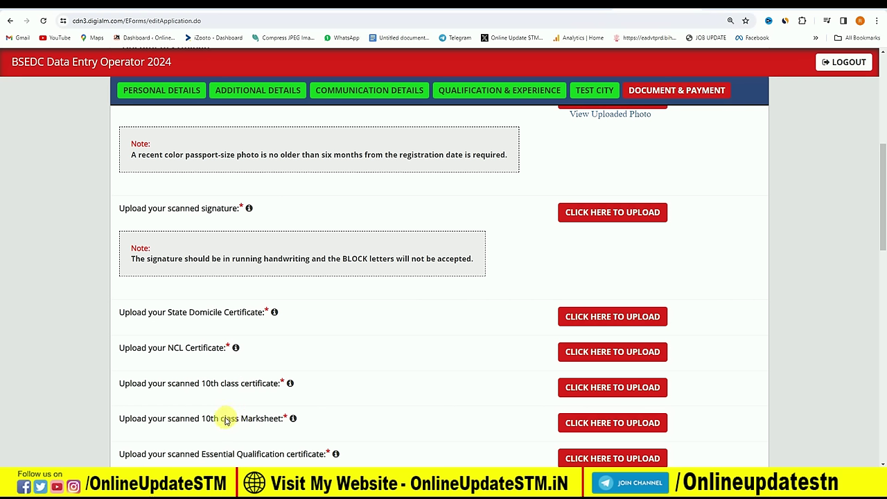
drag(201, 420, 264, 420)
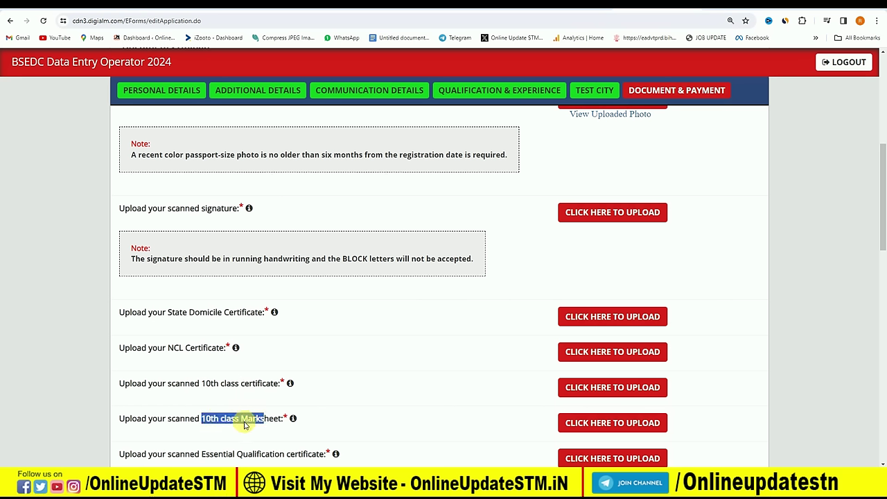
click(244, 425)
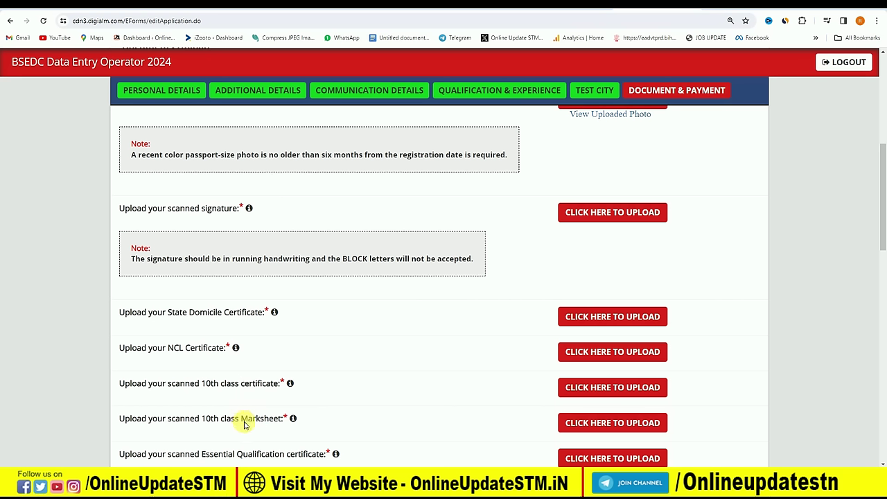
drag(201, 384, 229, 387)
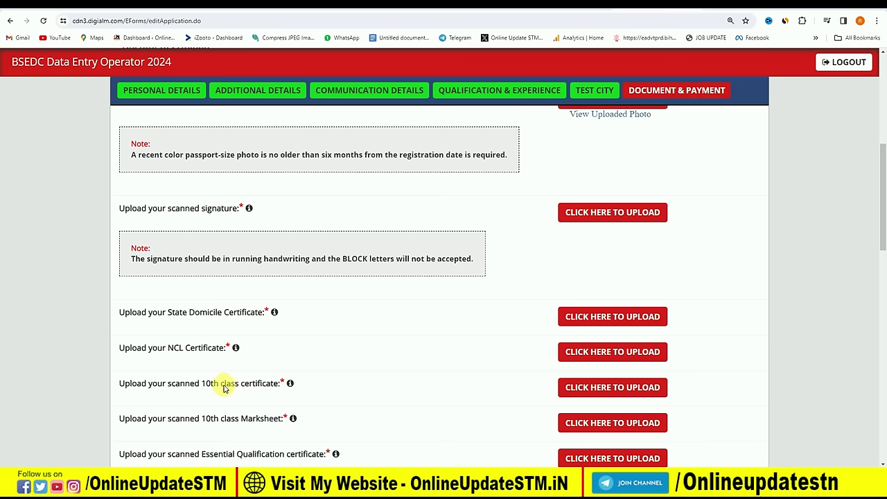
drag(206, 385, 259, 392)
click(264, 390)
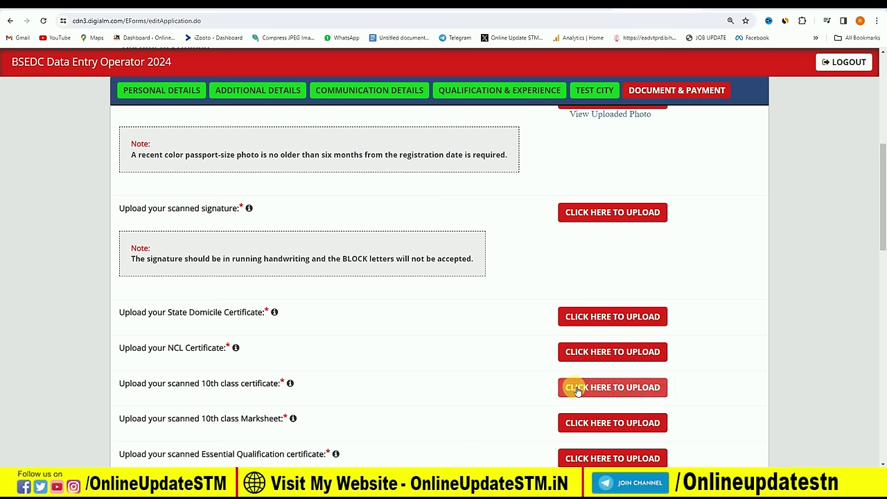
- Open the 10th class certificate's upload dialog to check the permitted file size and formats, and close it without uploading
click(577, 391)
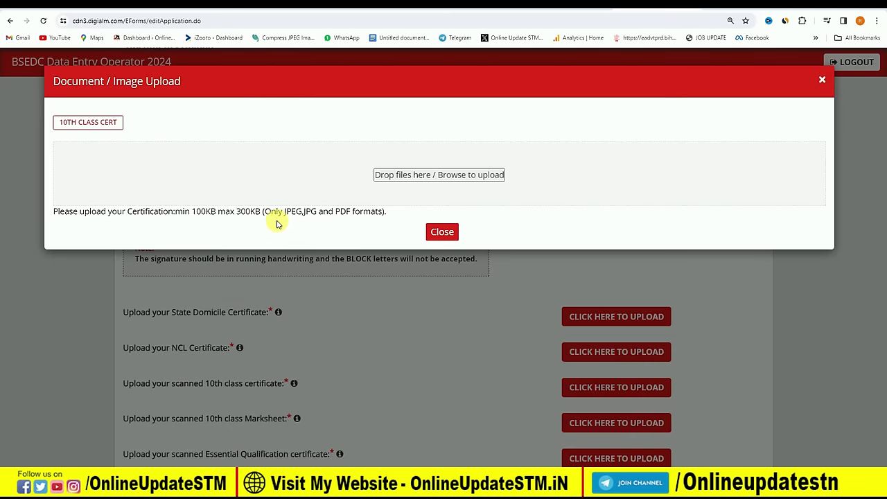
drag(286, 212, 340, 218)
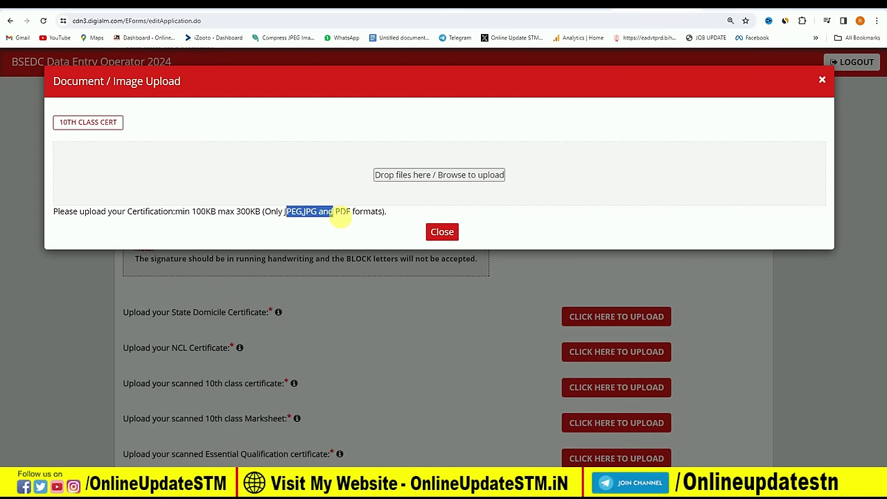
click(371, 218)
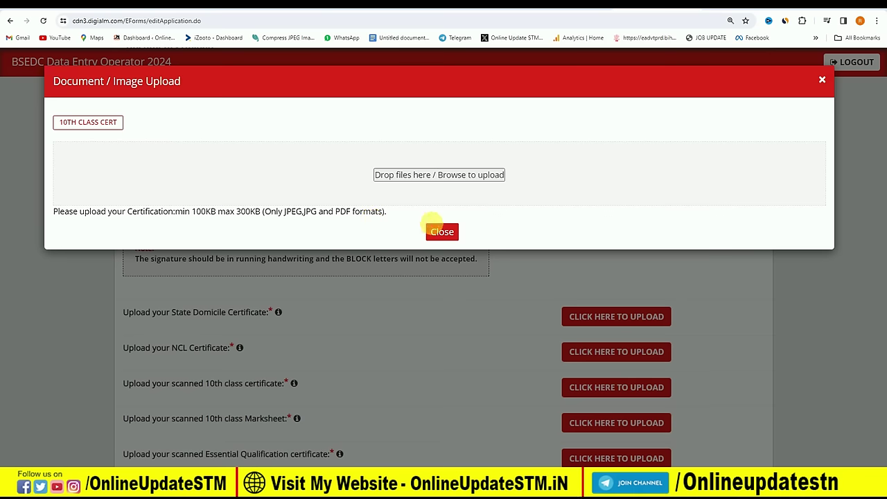
click(440, 231)
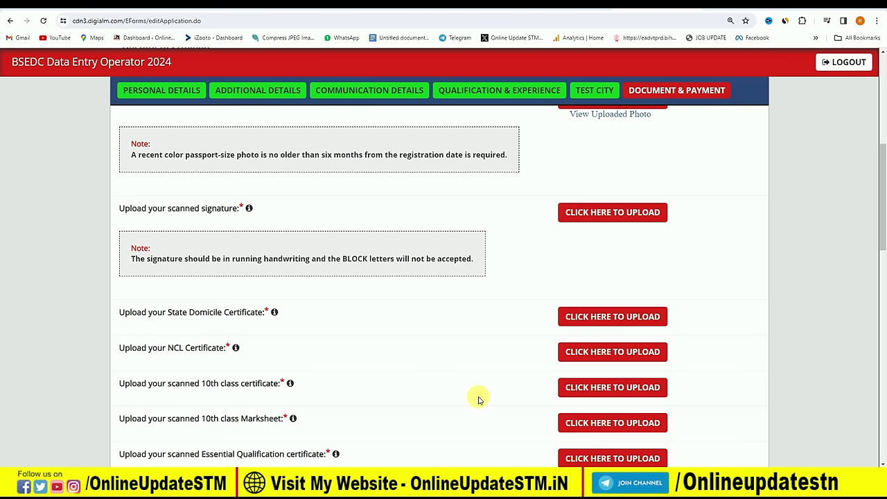
- Review the Essential Qualification certificate and Essential Qualification marksheet upload entries
scroll(450, 350, down, 2)
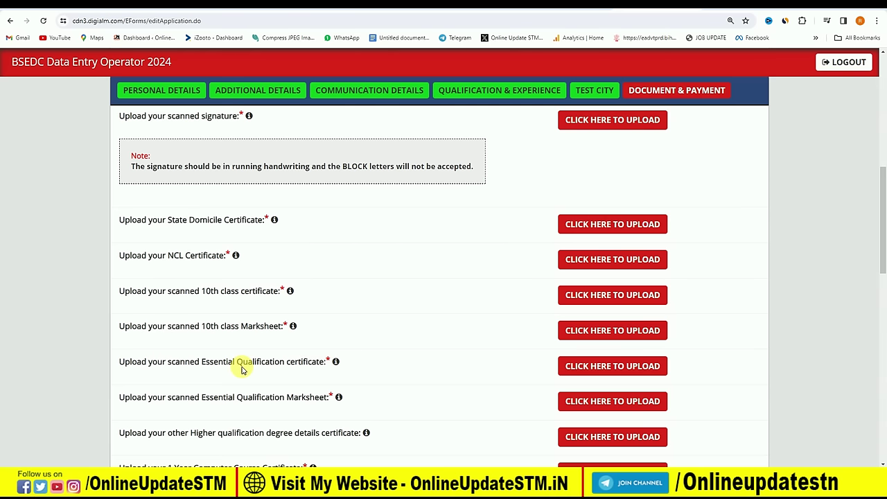
drag(241, 370, 328, 366)
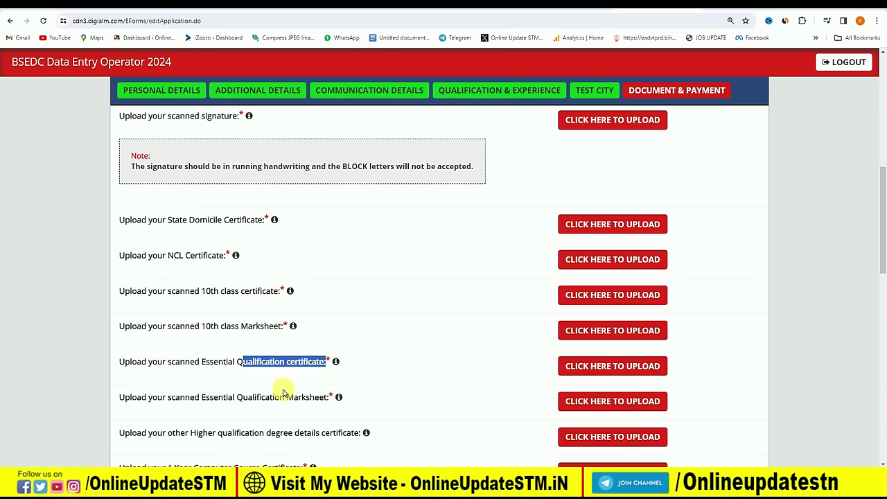
click(254, 396)
drag(233, 398, 322, 400)
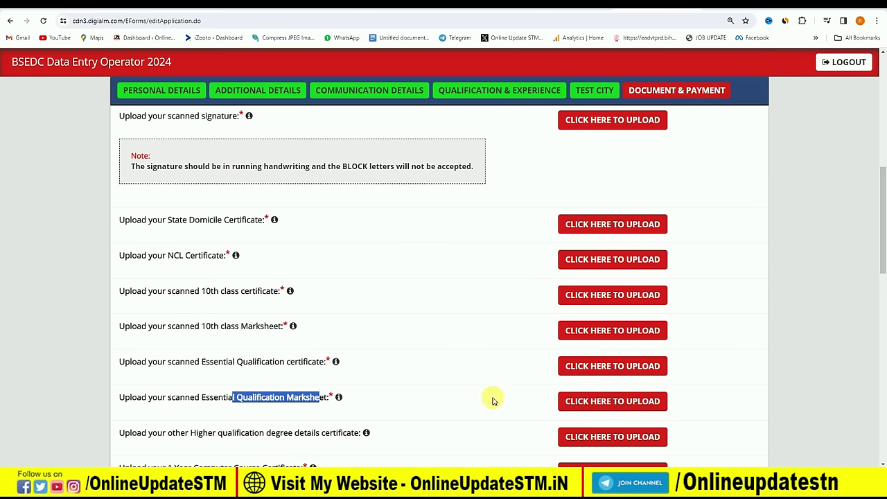
click(201, 424)
- Review the upload entries for the higher qualification degree, the 1 Year Computer Course Certificate and other relevant documents
scroll(218, 423, down, 1)
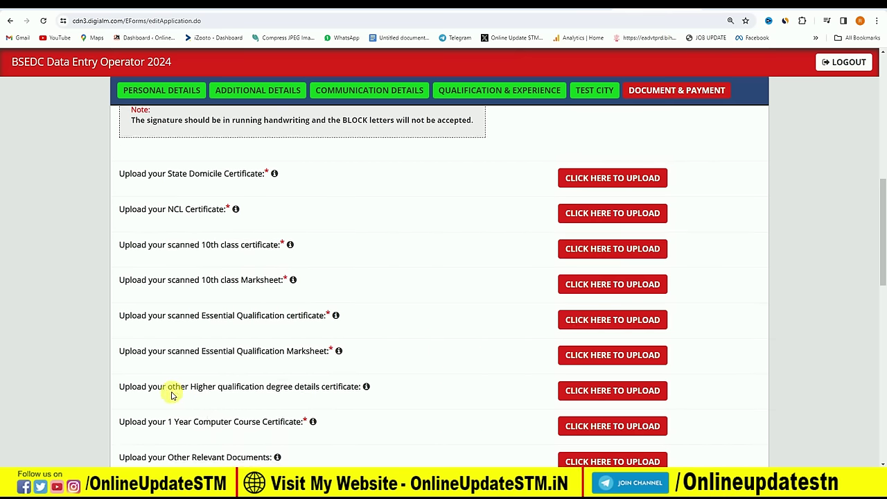
drag(176, 391, 282, 394)
click(293, 391)
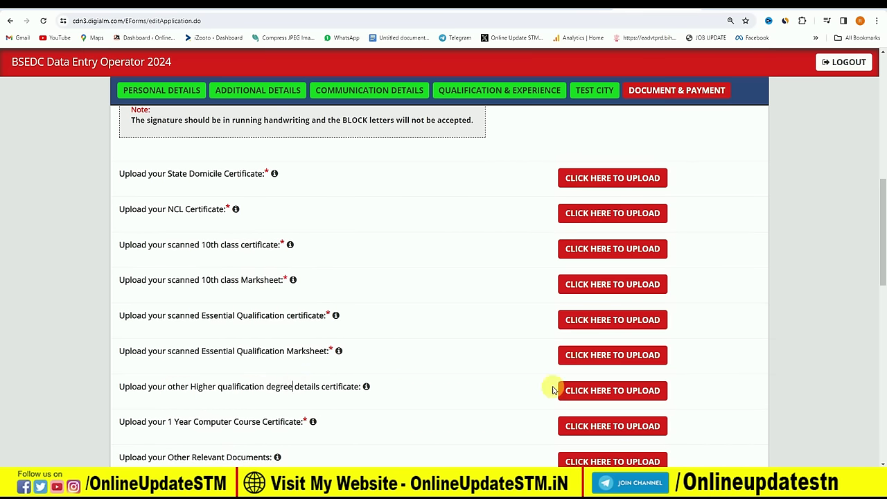
scroll(267, 382, down, 1)
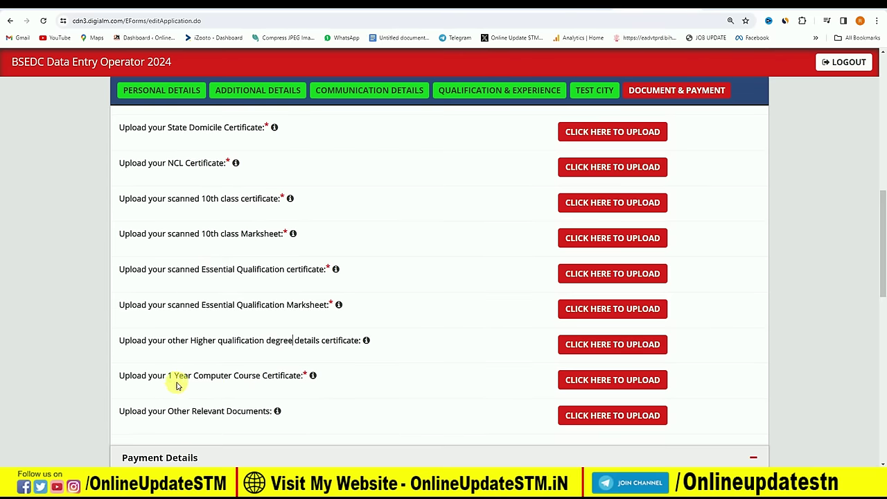
drag(168, 381, 232, 376)
click(262, 378)
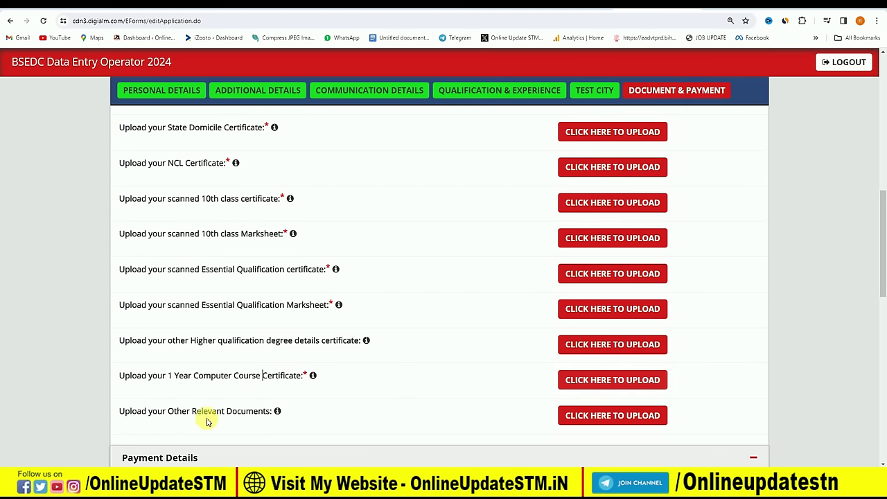
drag(147, 414, 231, 412)
click(231, 412)
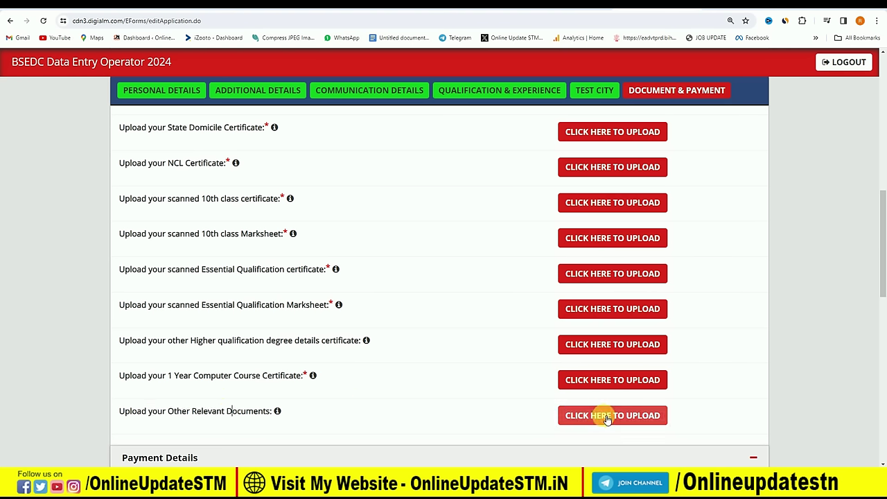
- Choose Online as the payment mode for the registration fee
scroll(607, 418, down, 5)
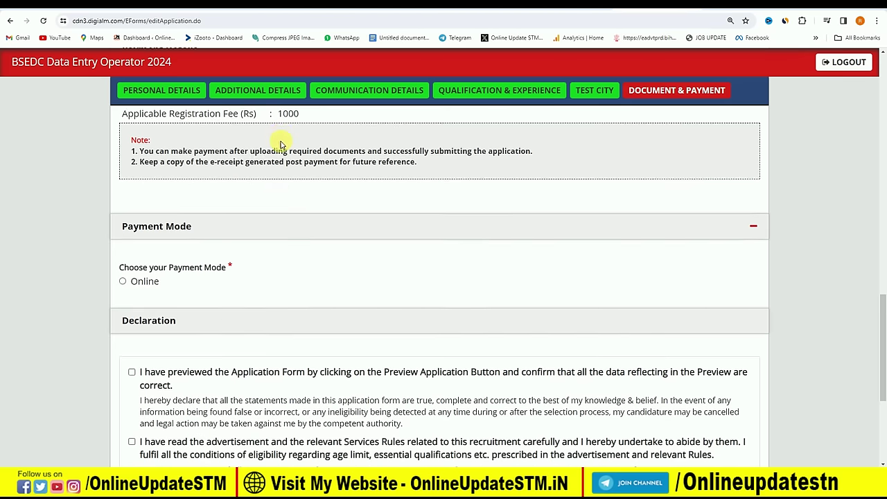
scroll(281, 145, down, 1)
click(122, 195)
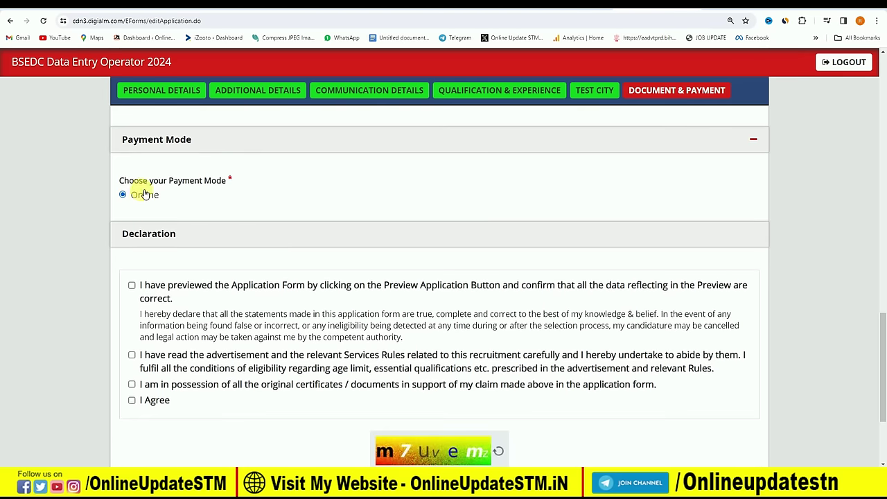
- Accept all four declaration statements: form previewed, advertisement and rules read, original certificates in possession, and I Agree
scroll(222, 212, down, 1)
click(131, 239)
click(132, 309)
click(131, 338)
click(131, 354)
- Preview the application form, check it from the first section to the closing declaration, and close the preview
scroll(437, 382, down, 1)
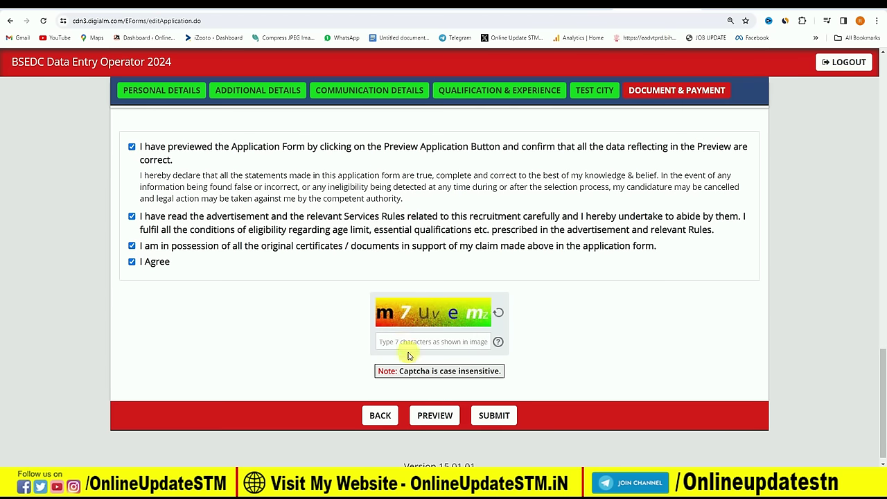
click(441, 417)
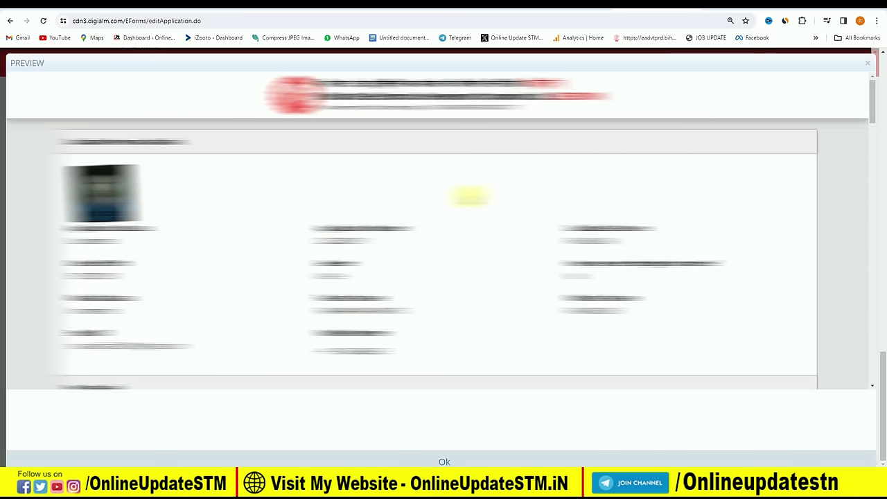
scroll(469, 198, down, 10)
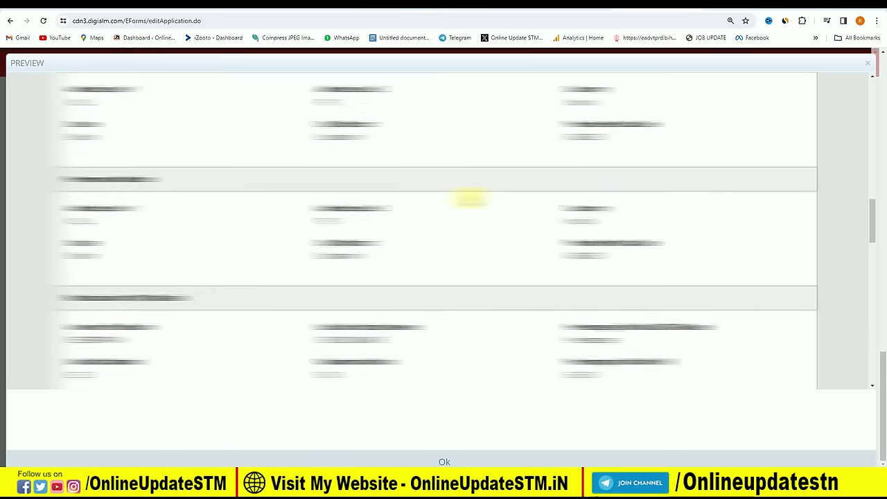
scroll(470, 199, down, 10)
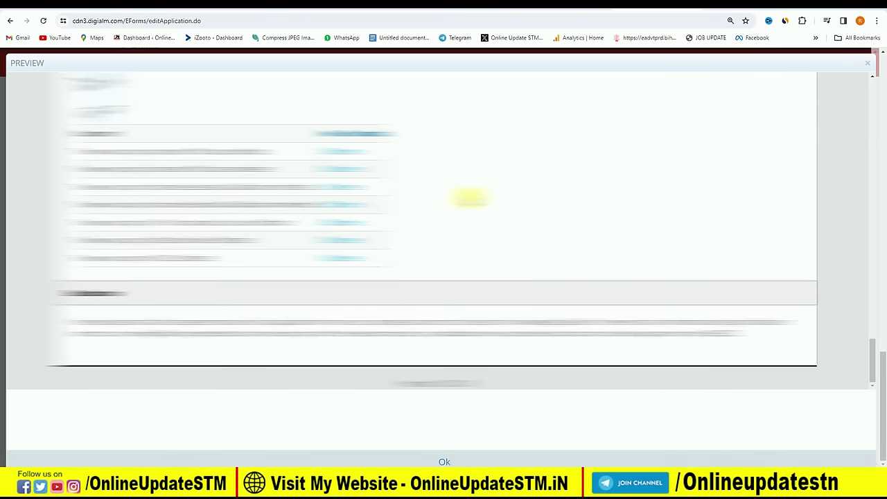
drag(874, 362, 860, 89)
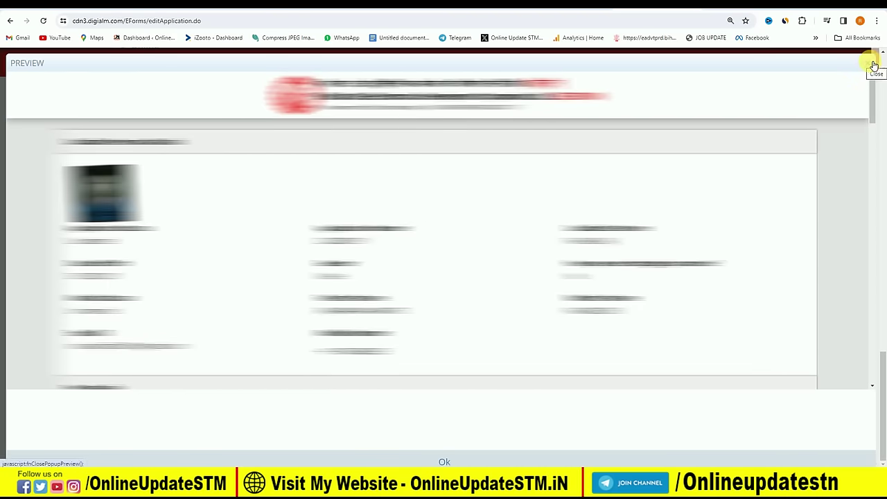
click(874, 66)
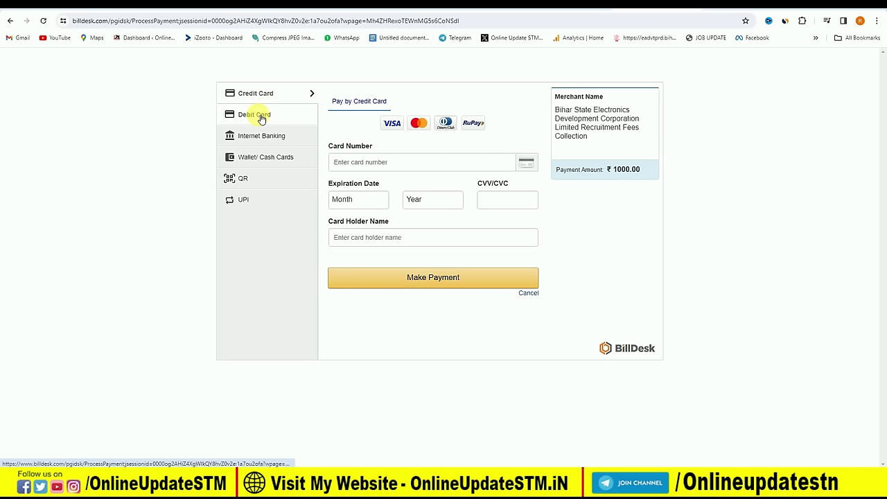
- Choose QR payment through BHIM UPI on the BillDesk page, proceed to payment, and reveal the scannable QR code
click(266, 183)
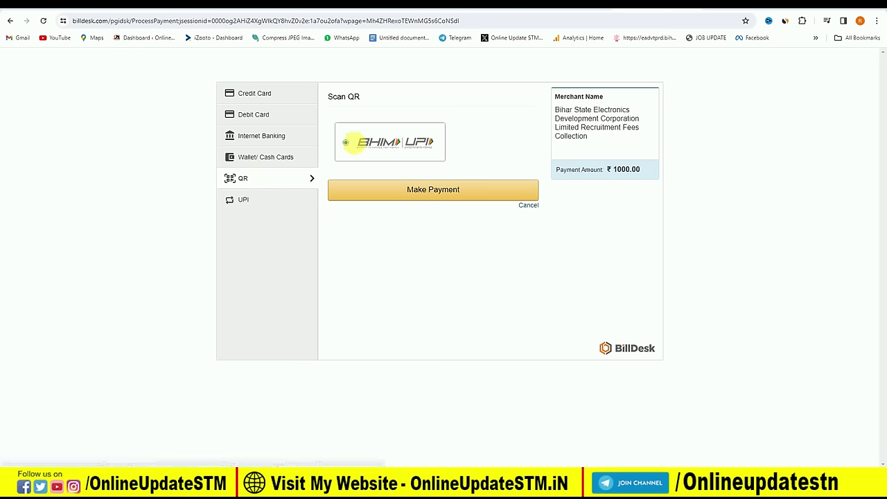
click(416, 194)
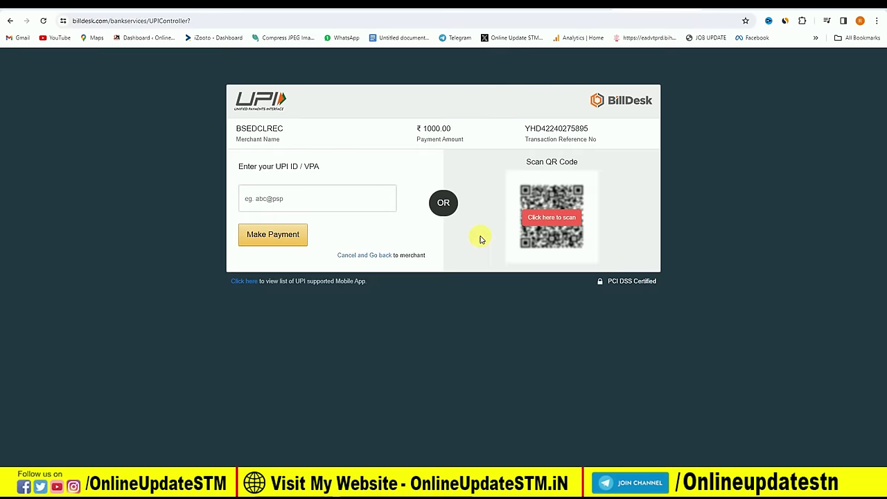
click(536, 215)
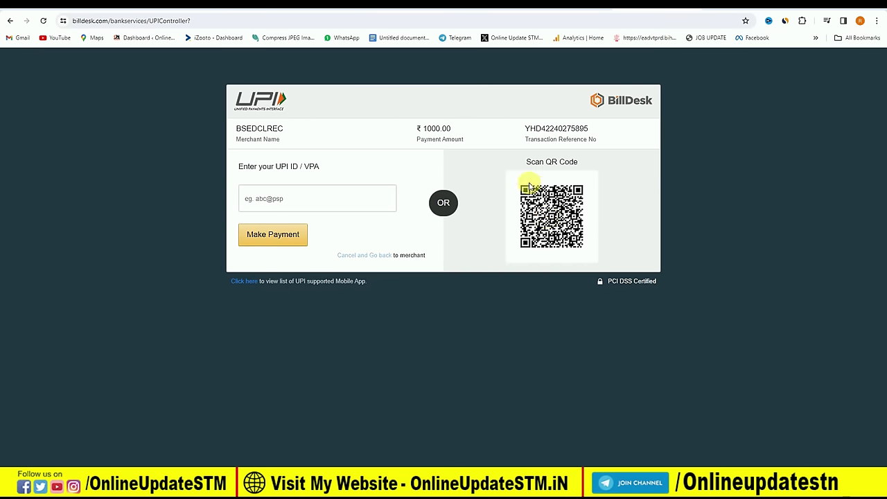